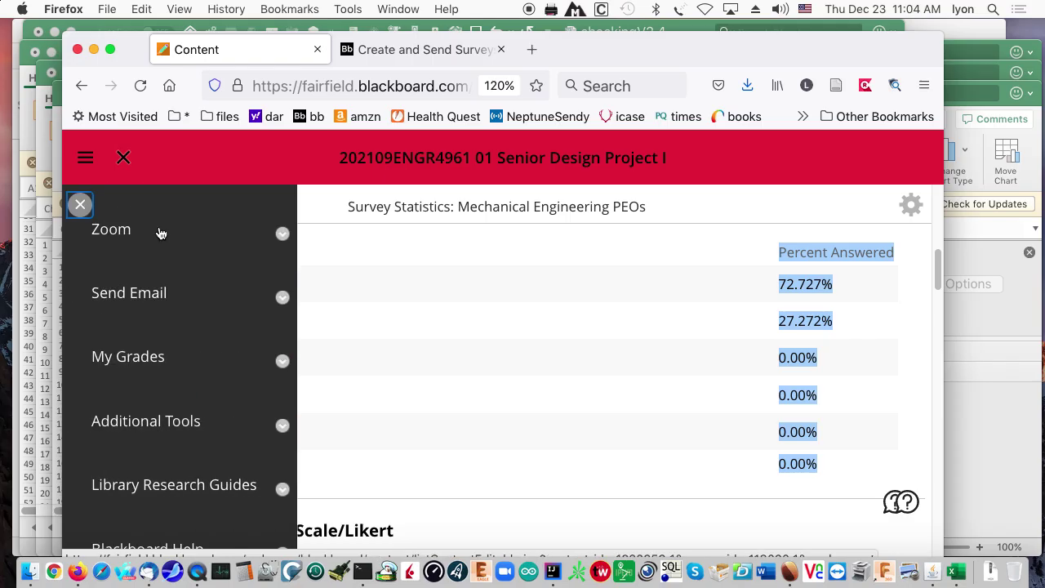
- Open the Full Grade Center of the Senior Design Project I course
{"action": "scroll", "coordinate": [191, 256], "scroll_direction": "down", "scroll_amount": 10}
{"action": "scroll", "coordinate": [191, 255], "scroll_direction": "down", "scroll_amount": 10}
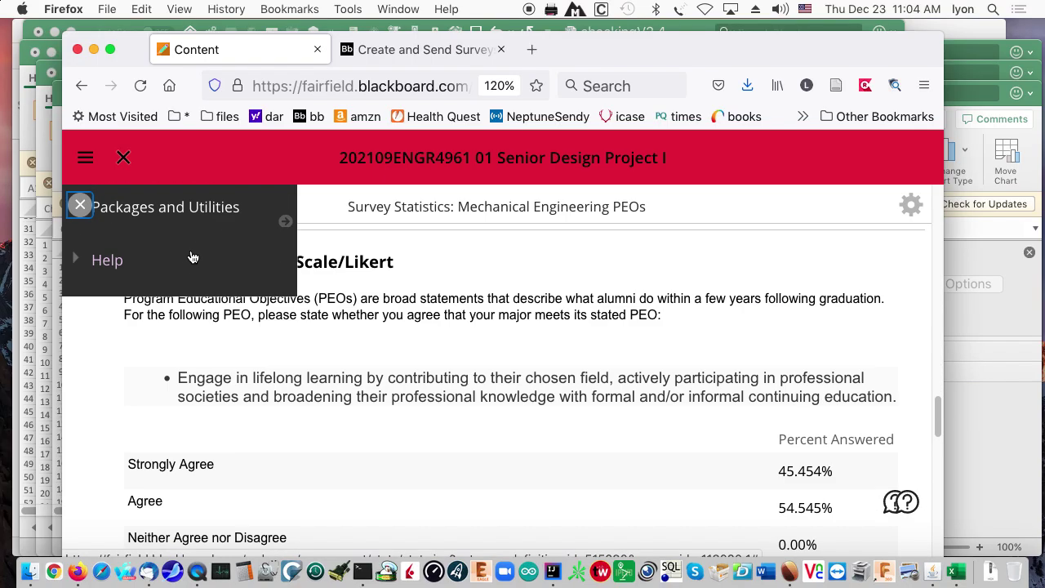
{"action": "scroll", "coordinate": [191, 257], "scroll_direction": "up", "scroll_amount": 10}
{"action": "scroll", "coordinate": [191, 257], "scroll_direction": "down", "scroll_amount": 1}
{"action": "scroll", "coordinate": [192, 257], "scroll_direction": "down", "scroll_amount": 2}
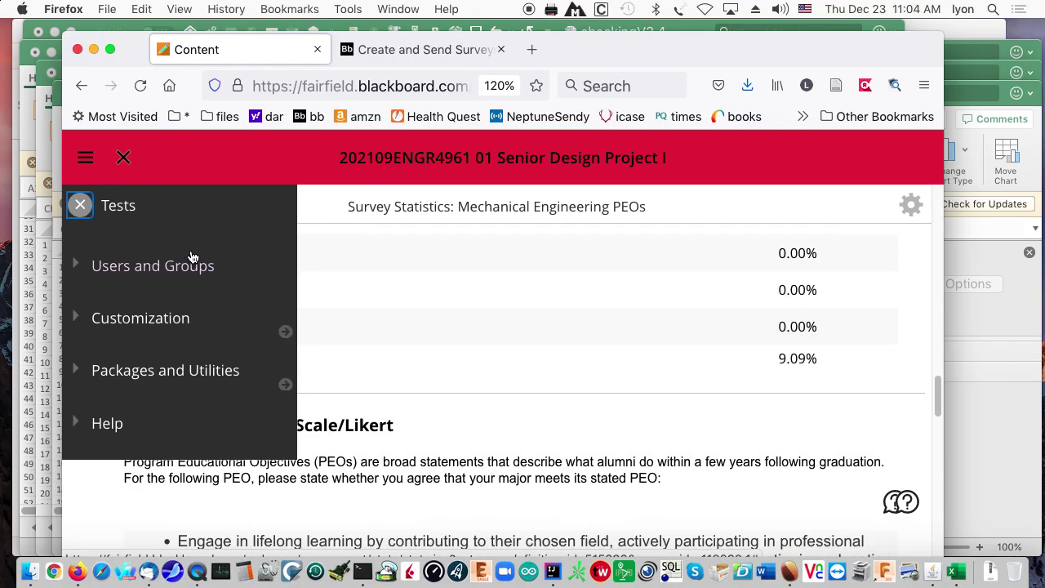
{"action": "scroll", "coordinate": [191, 257], "scroll_direction": "up", "scroll_amount": 3}
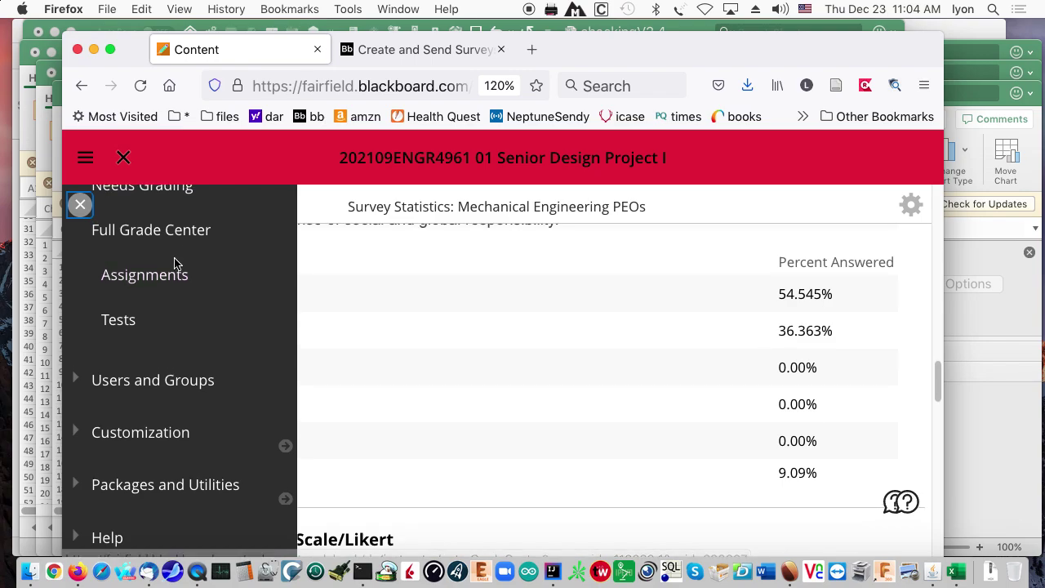
{"action": "left_click", "coordinate": [169, 234]}
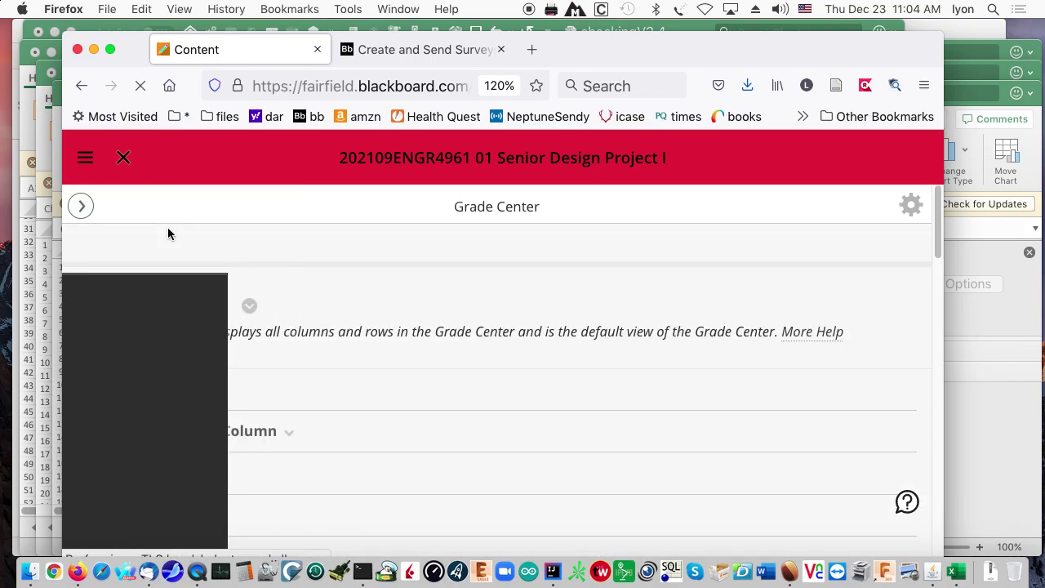
- Open the attempts statistics for the last Grade Center column, Mechanical Engineering PEOs
{"action": "scroll", "coordinate": [456, 331], "scroll_direction": "down", "scroll_amount": 5}
{"action": "left_click", "coordinate": [457, 348]}
{"action": "scroll", "coordinate": [595, 369], "scroll_direction": "down", "scroll_amount": 5}
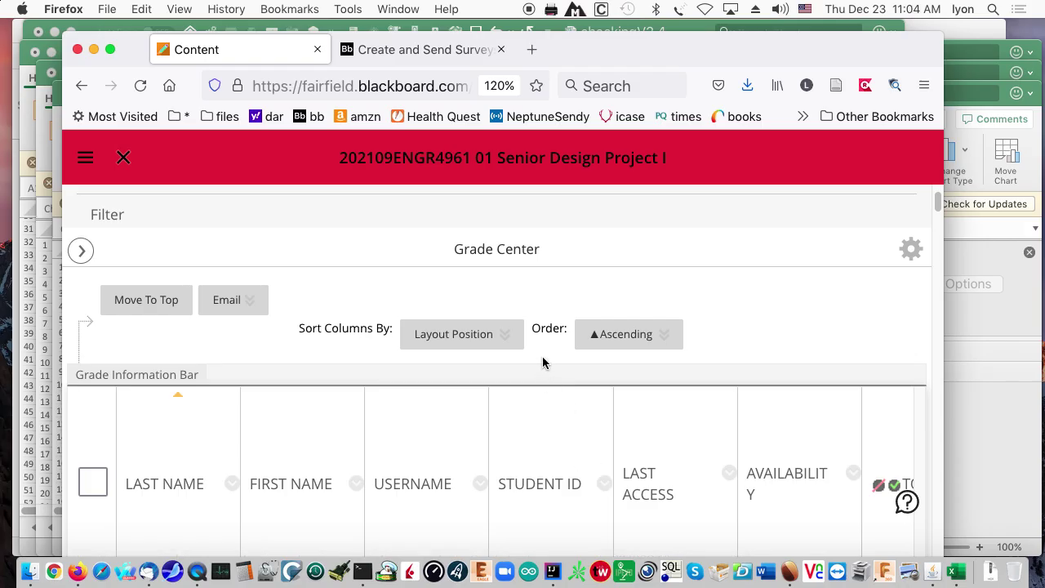
{"action": "scroll", "coordinate": [542, 360], "scroll_direction": "down", "scroll_amount": 2}
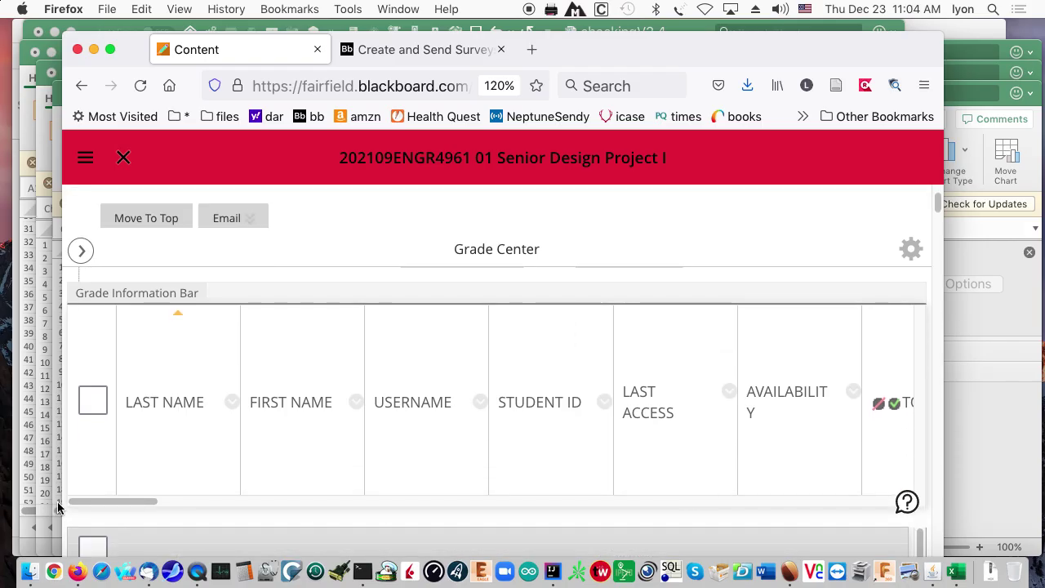
{"action": "left_click_drag", "start_coordinate": [113, 501], "coordinate": [898, 501]}
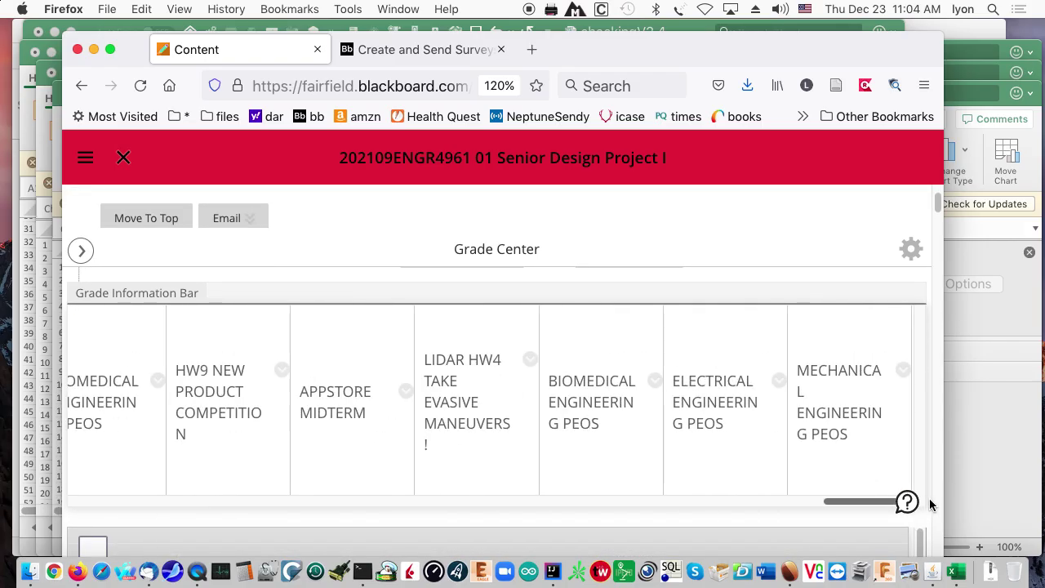
{"action": "left_click", "coordinate": [903, 371]}
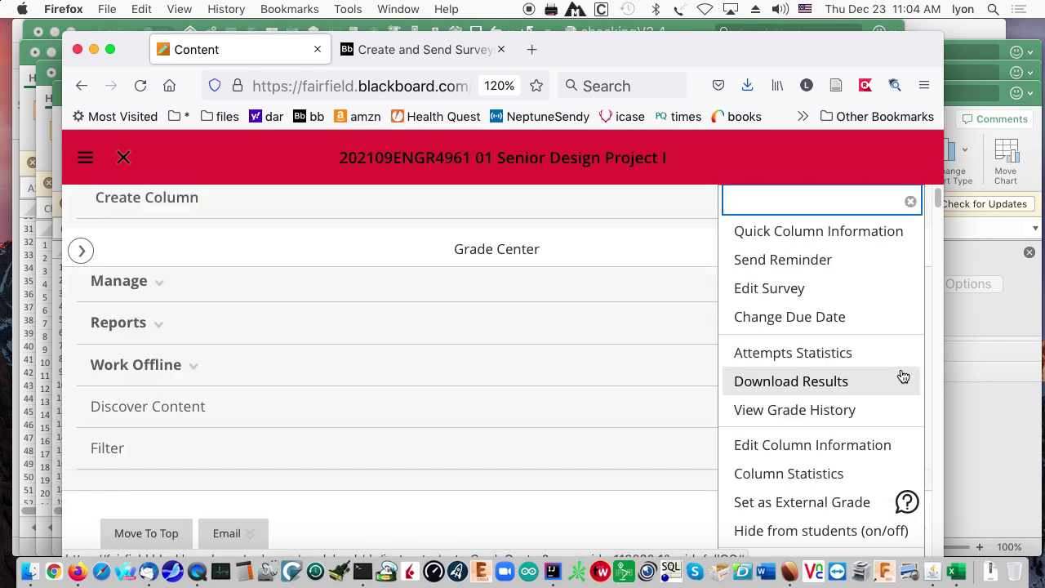
{"action": "left_click", "coordinate": [823, 356]}
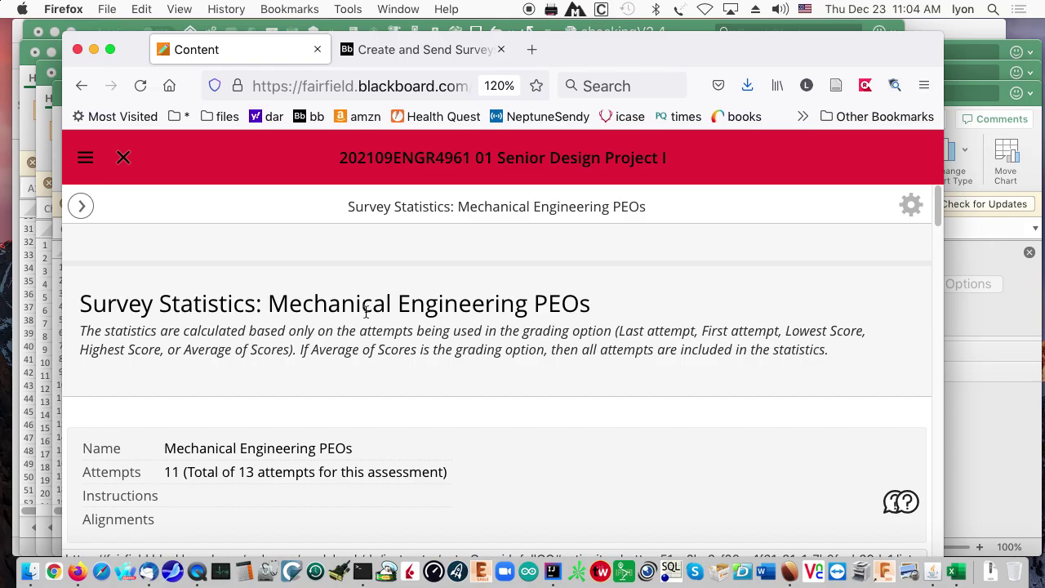
- Copy Question 1's objective statement about thermal and mechanical systems together with its full table of response percentages
{"action": "scroll", "coordinate": [329, 326], "scroll_direction": "down", "scroll_amount": 2}
{"action": "scroll", "coordinate": [328, 325], "scroll_direction": "down", "scroll_amount": 2}
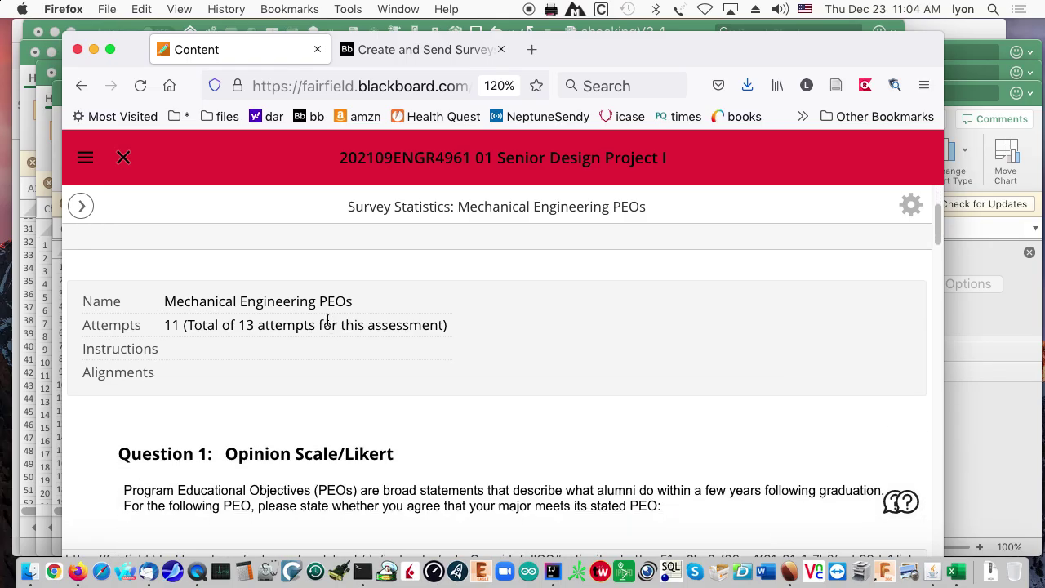
{"action": "scroll", "coordinate": [327, 320], "scroll_direction": "down", "scroll_amount": 4}
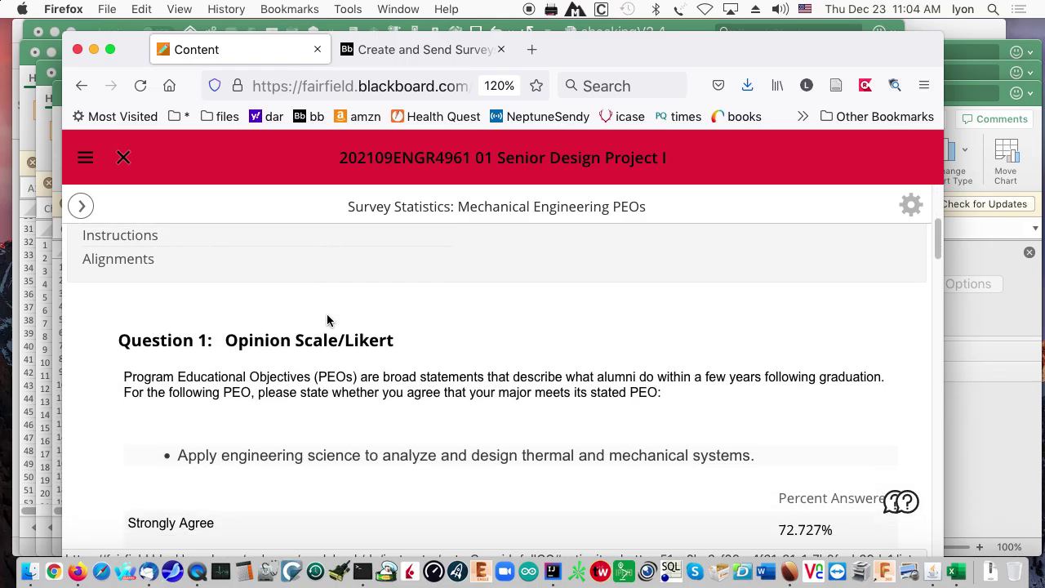
{"action": "scroll", "coordinate": [327, 319], "scroll_direction": "down", "scroll_amount": 1}
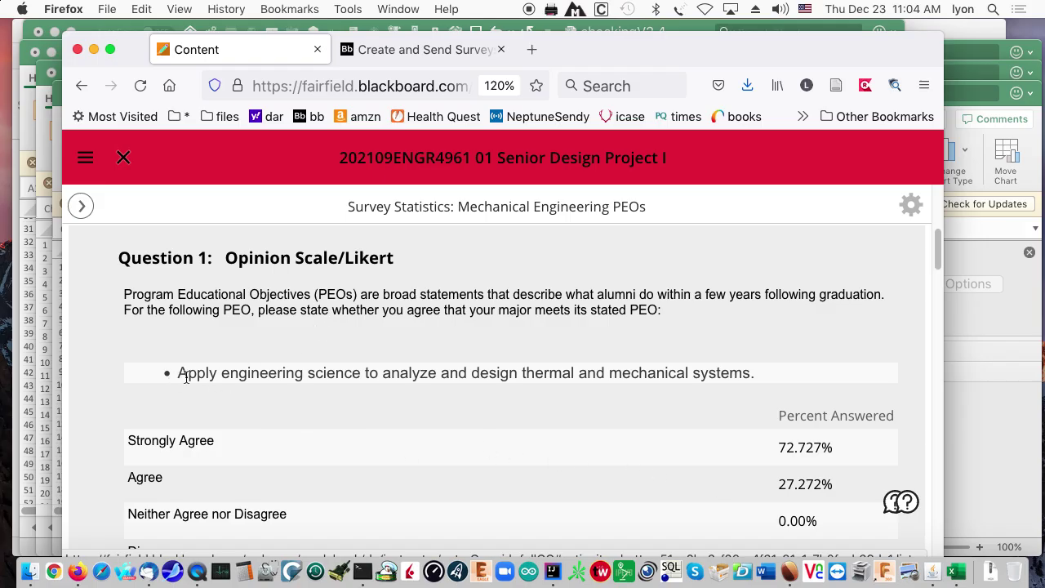
{"action": "left_click_drag", "start_coordinate": [178, 373], "coordinate": [312, 387]}
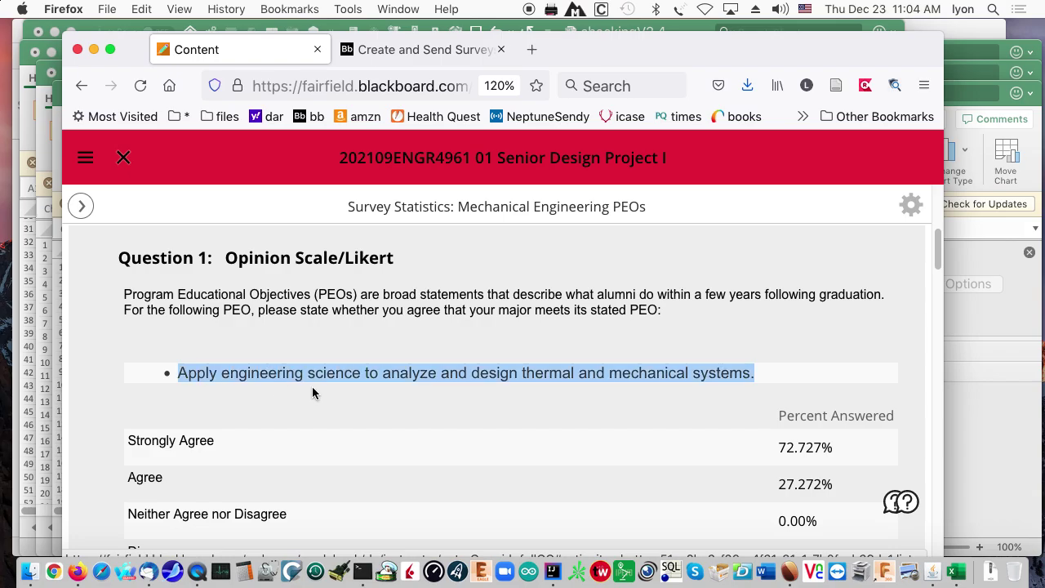
{"action": "left_click_drag", "start_coordinate": [417, 406], "coordinate": [759, 499]}
{"action": "scroll", "coordinate": [827, 514], "scroll_direction": "down", "scroll_amount": 3}
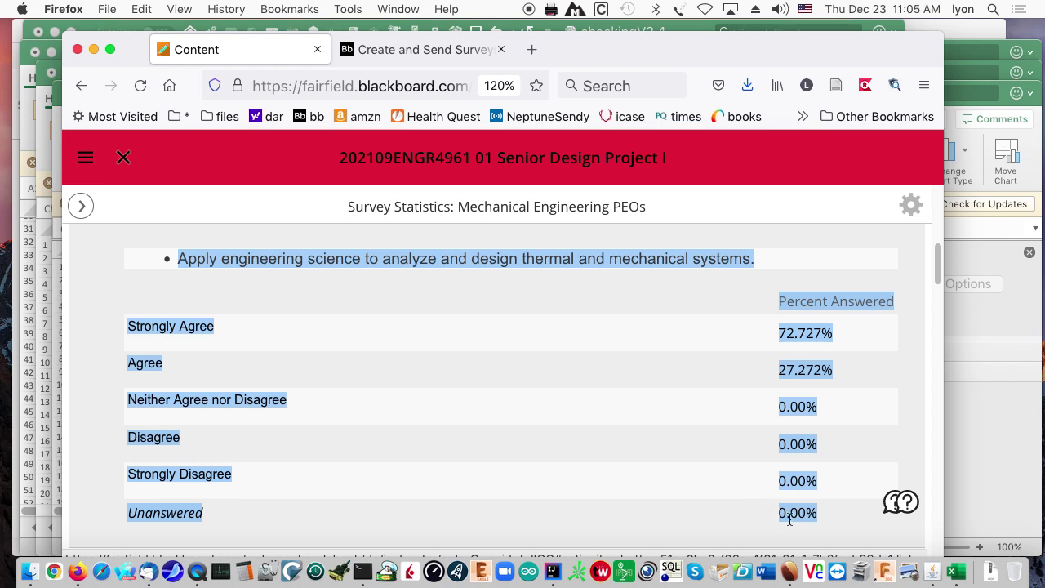
- Switch to Excel and paste the copied survey results into cell A1 of a new blank workbook
{"action": "left_click", "coordinate": [957, 574]}
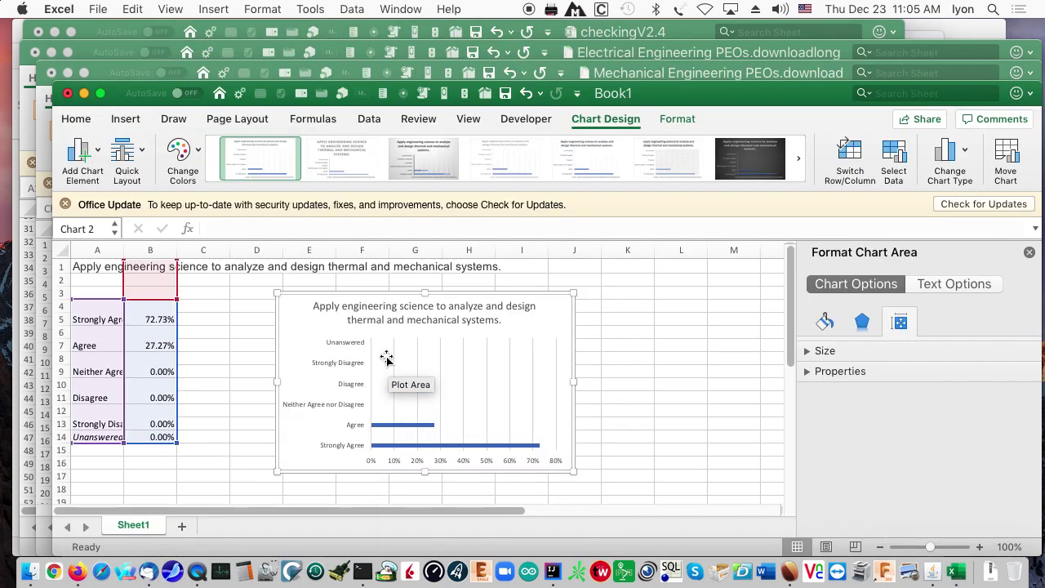
{"action": "key", "text": "super+n"}
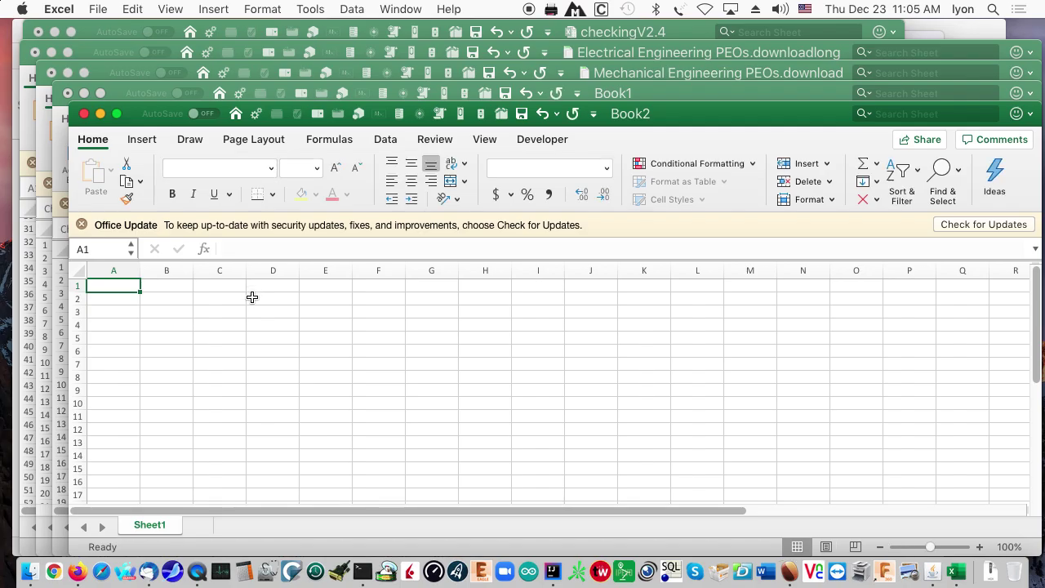
{"action": "key", "text": "super+v"}
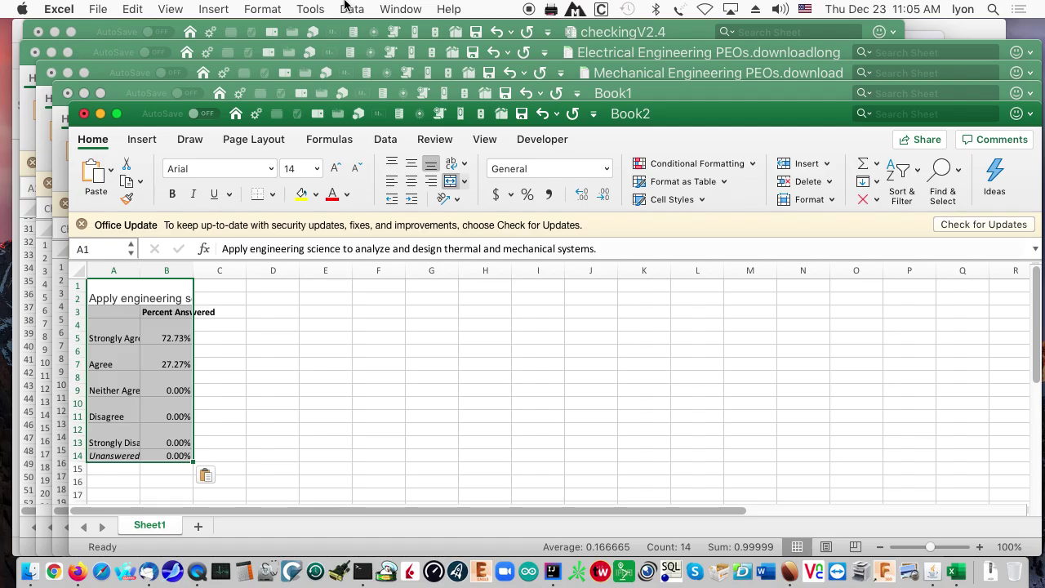
- Try a pie chart of the pasted survey data and delete the chart
{"action": "left_click", "coordinate": [211, 9]}
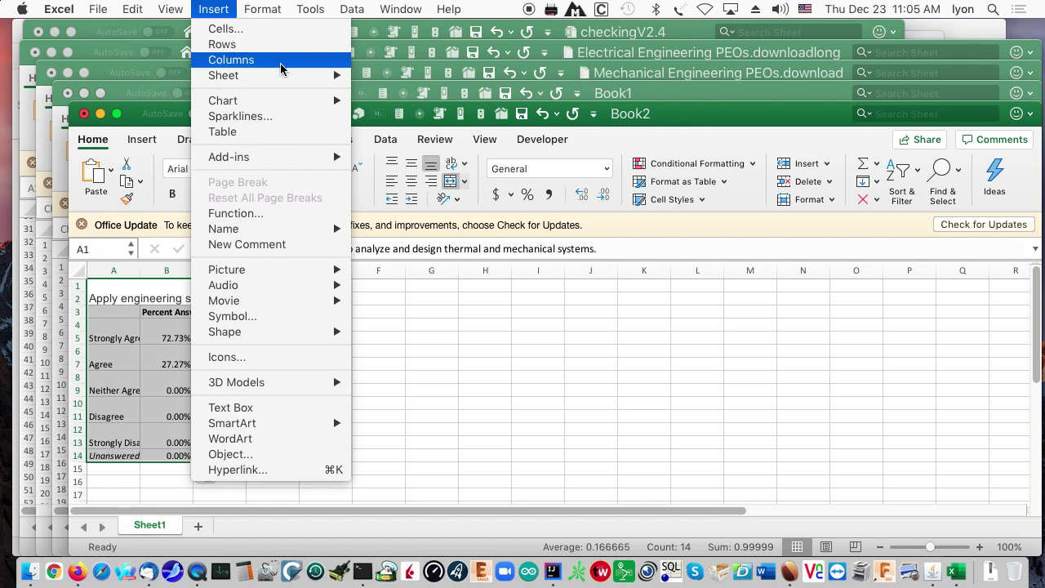
{"action": "mouse_move", "coordinate": [281, 101]}
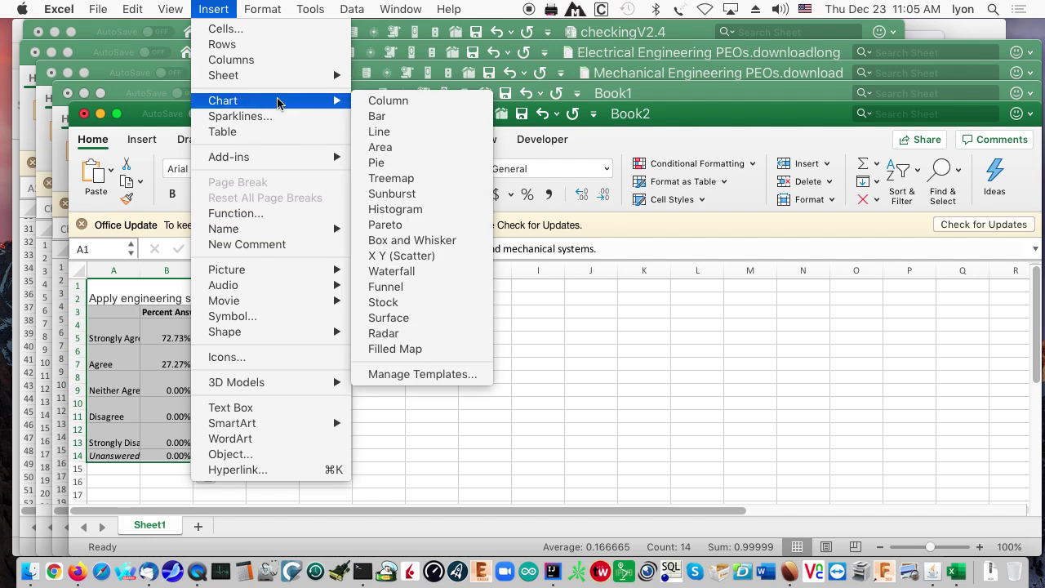
{"action": "left_click", "coordinate": [434, 165]}
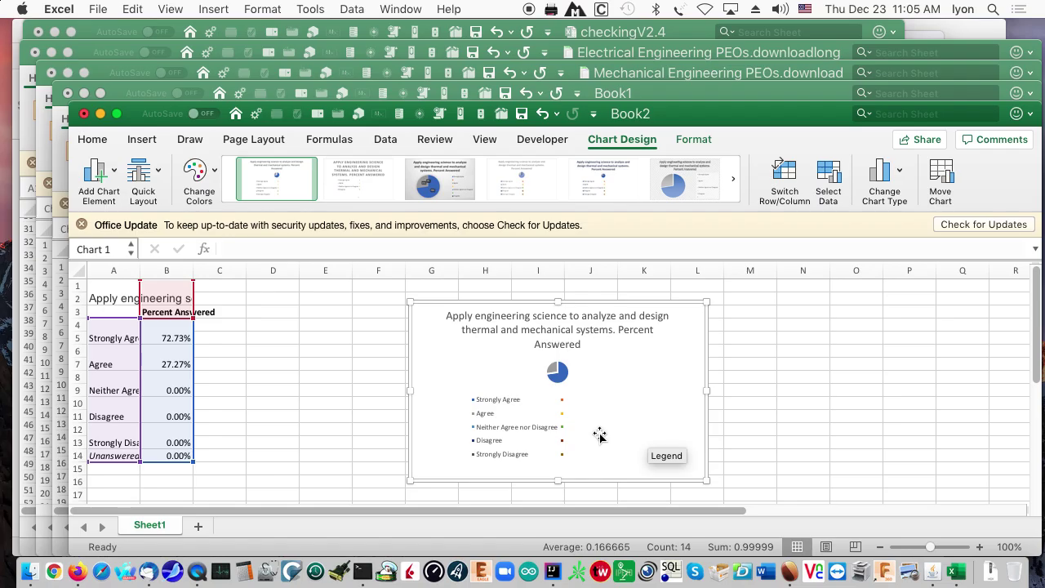
{"action": "left_click", "coordinate": [495, 334]}
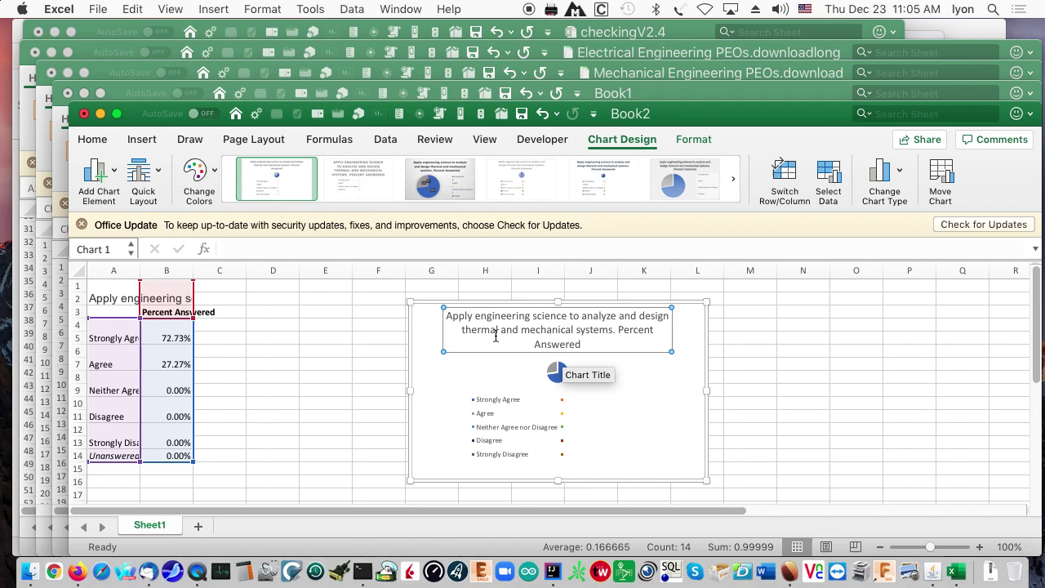
{"action": "left_click", "coordinate": [430, 357]}
{"action": "key", "text": "Delete"}
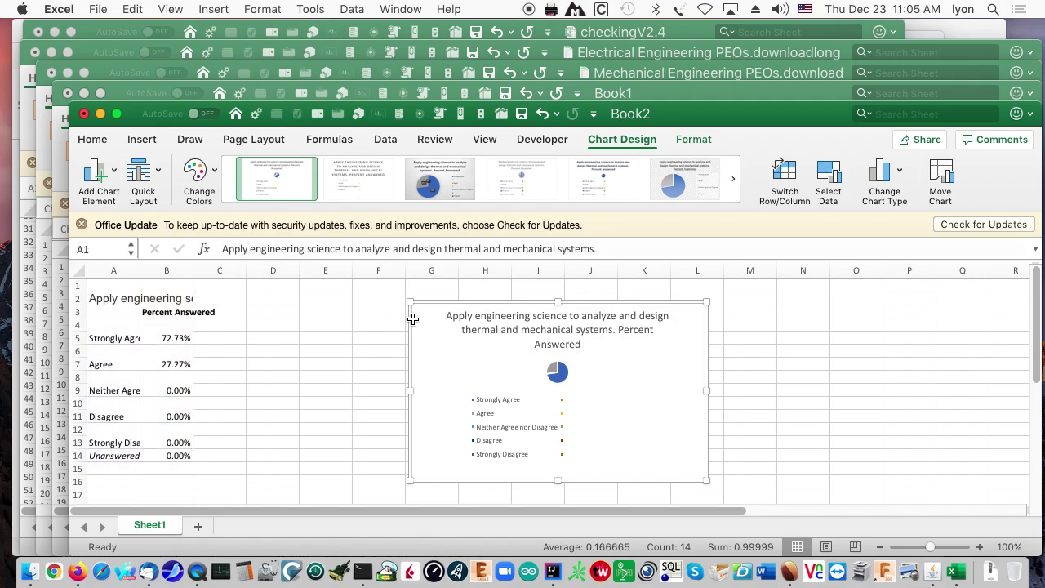
- Clear the "Percent Answered" heading from cell B3
{"action": "left_click", "coordinate": [165, 314]}
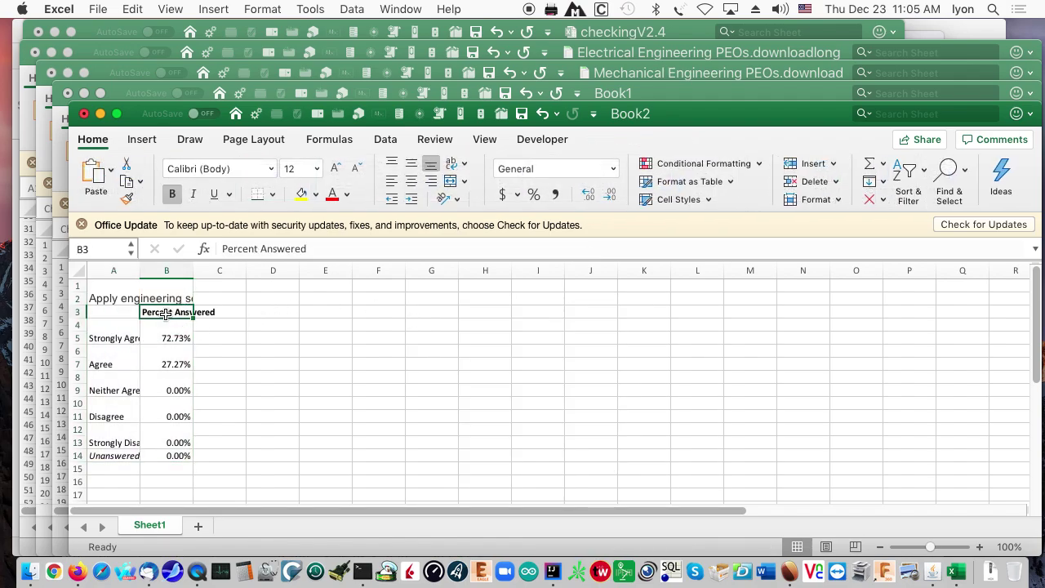
{"action": "key", "text": "Delete"}
{"action": "key", "text": "Down"}
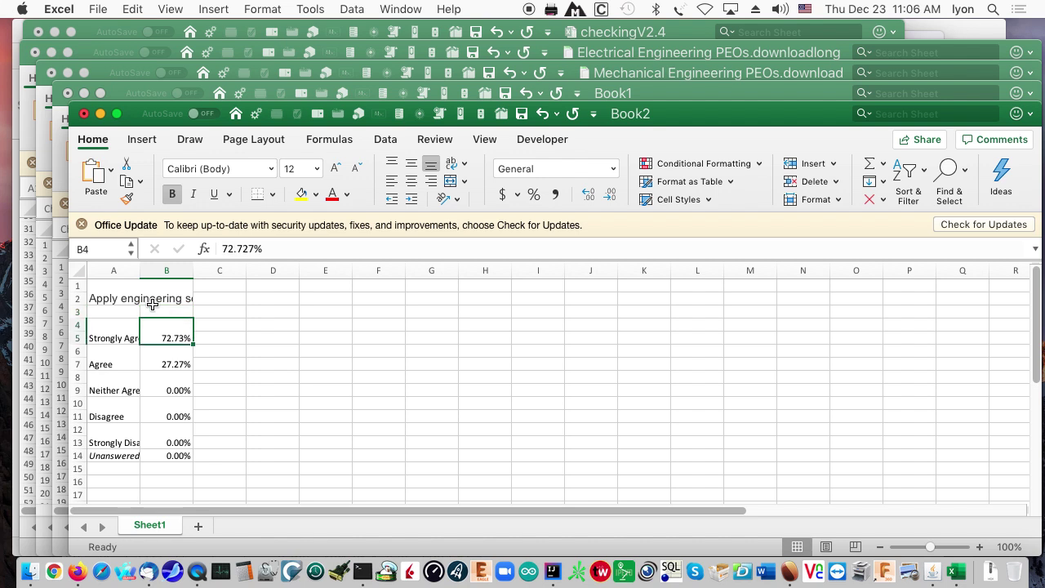
- Try copying the objective statement from A1 to A3, accepting the unmerging of cells, and undo the paste
{"action": "left_click", "coordinate": [102, 298]}
{"action": "key", "text": "super+c"}
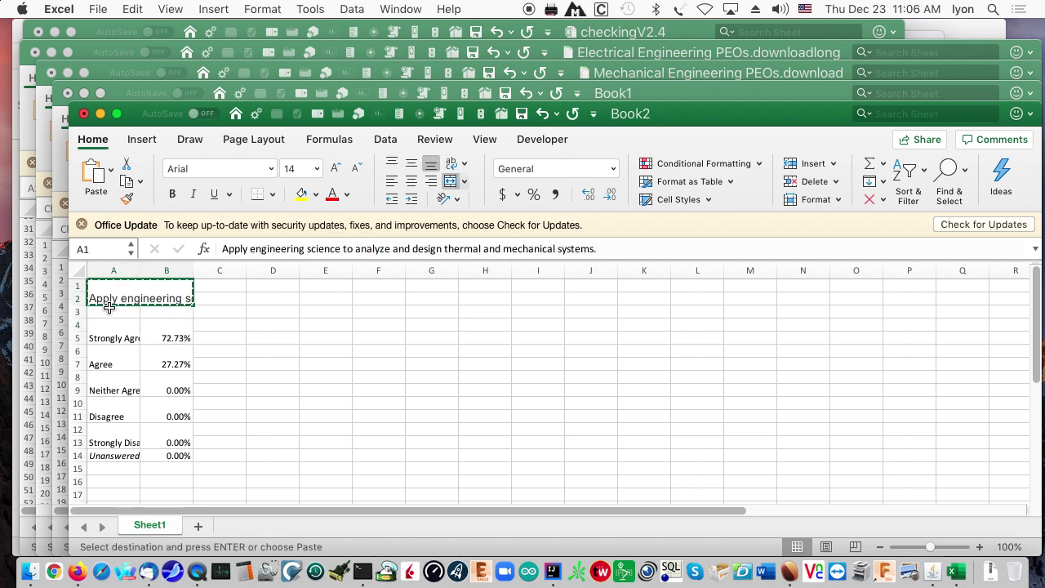
{"action": "left_click", "coordinate": [108, 309]}
{"action": "key", "text": "super+v"}
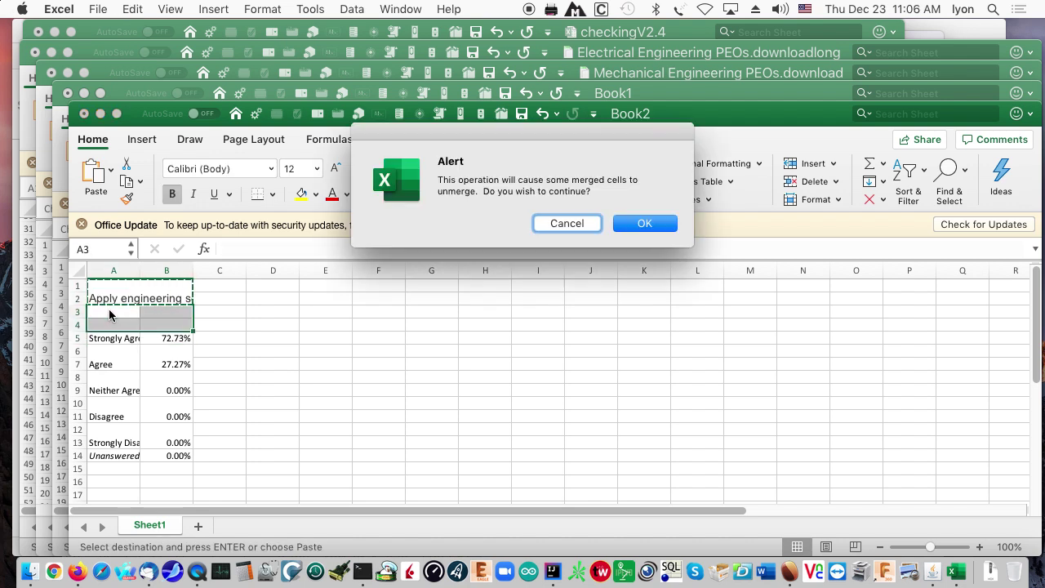
{"action": "left_click", "coordinate": [645, 223]}
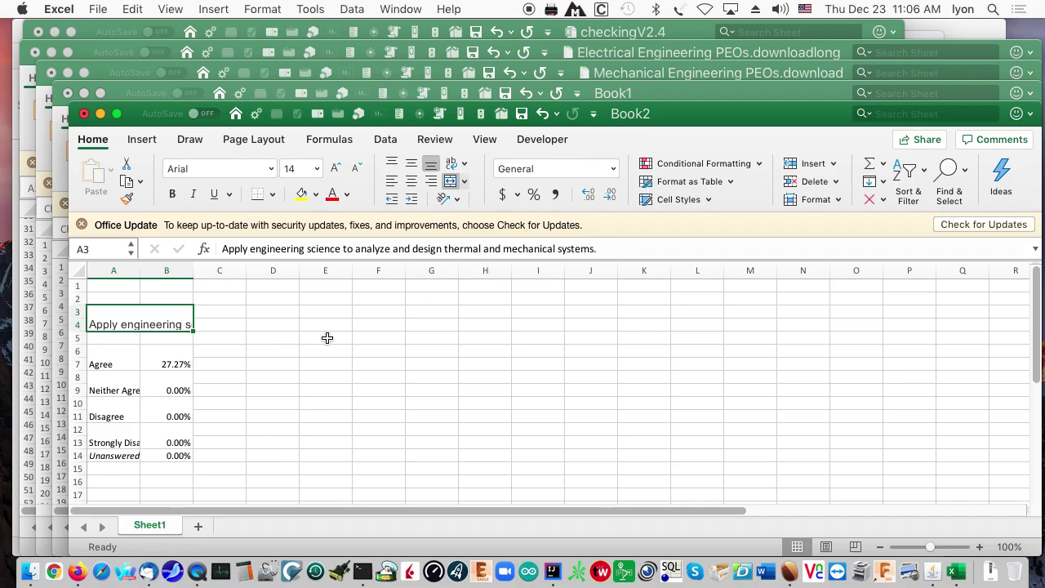
{"action": "left_click_drag", "start_coordinate": [109, 317], "coordinate": [131, 326]}
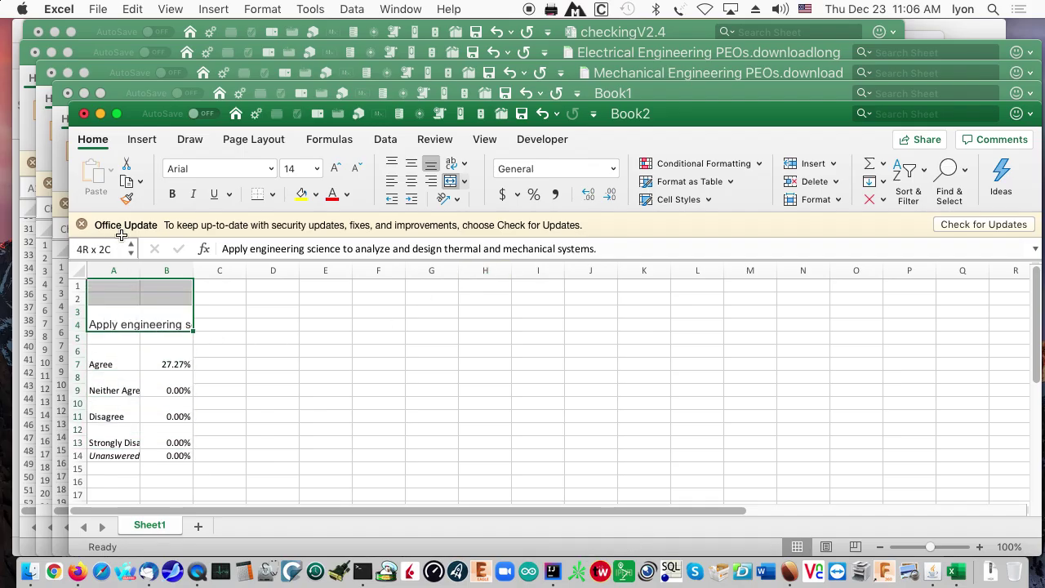
{"action": "left_click", "coordinate": [111, 7]}
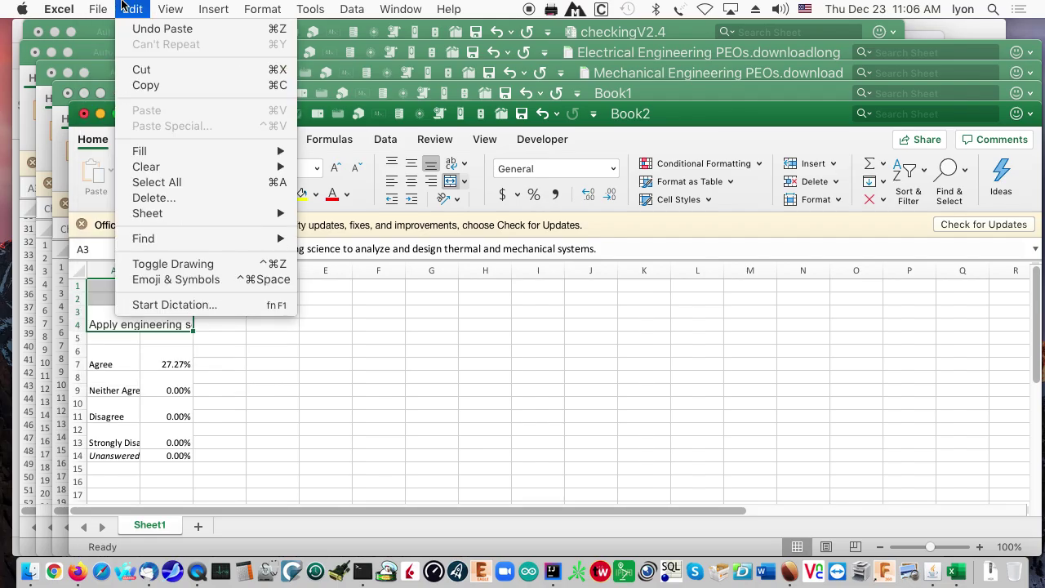
{"action": "left_click", "coordinate": [128, 31]}
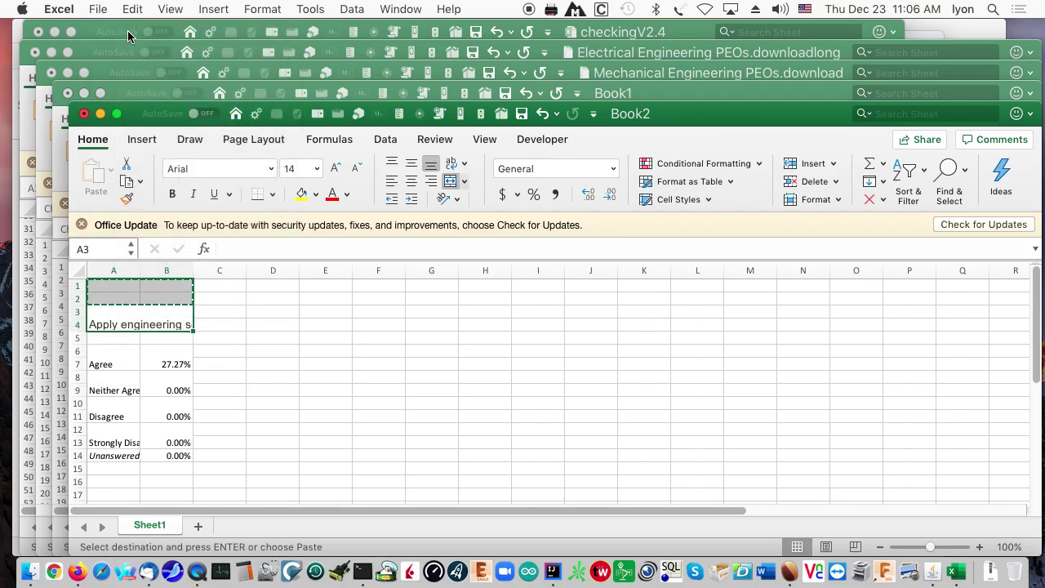
{"action": "left_click", "coordinate": [150, 377]}
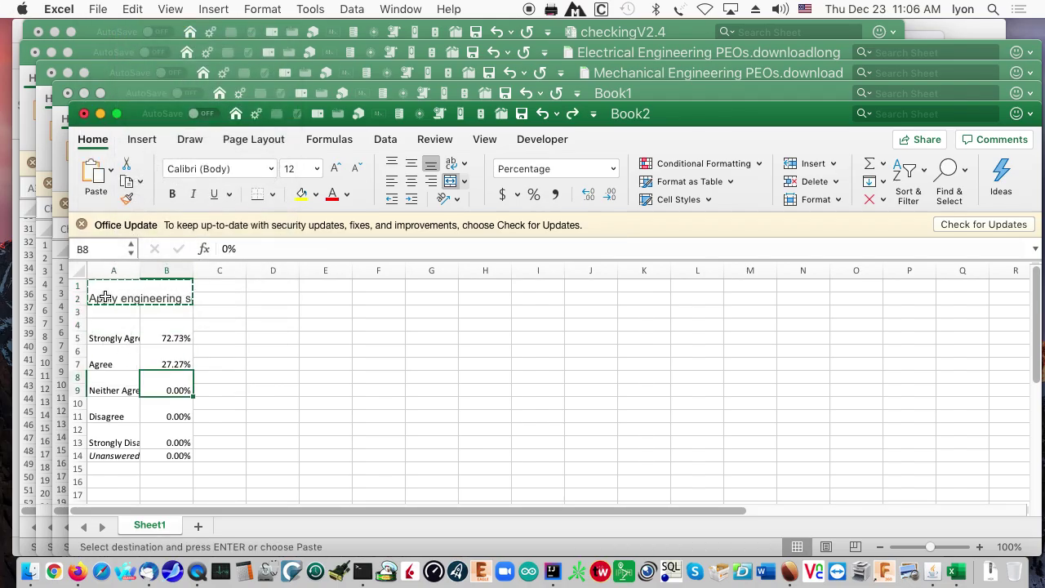
- Insert a bar chart from the survey data in A1:B14 and select its horizontal value axis
{"action": "left_click_drag", "start_coordinate": [105, 297], "coordinate": [168, 449]}
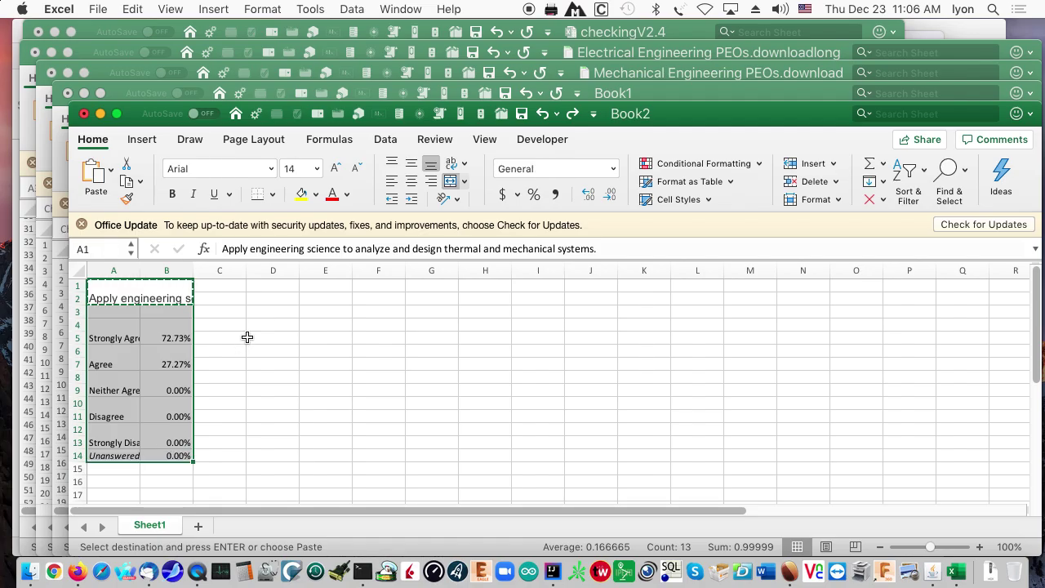
{"action": "left_click", "coordinate": [222, 6]}
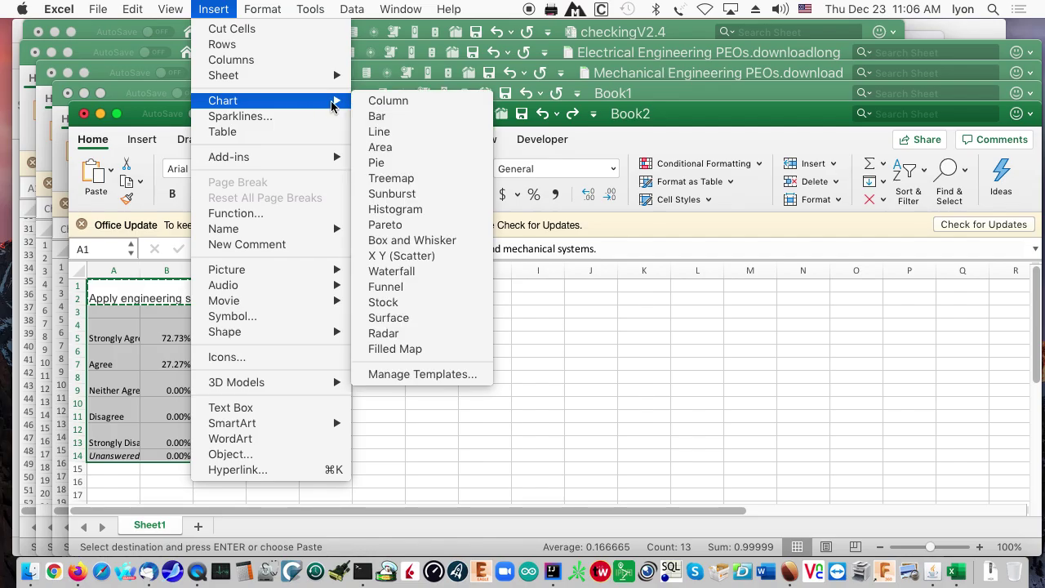
{"action": "left_click", "coordinate": [423, 123]}
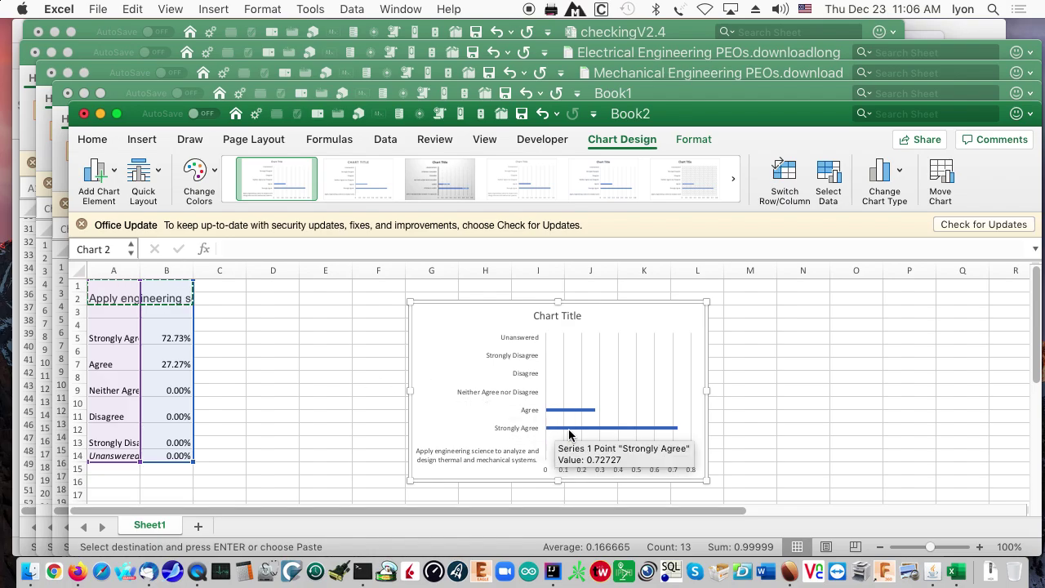
{"action": "left_click", "coordinate": [594, 471]}
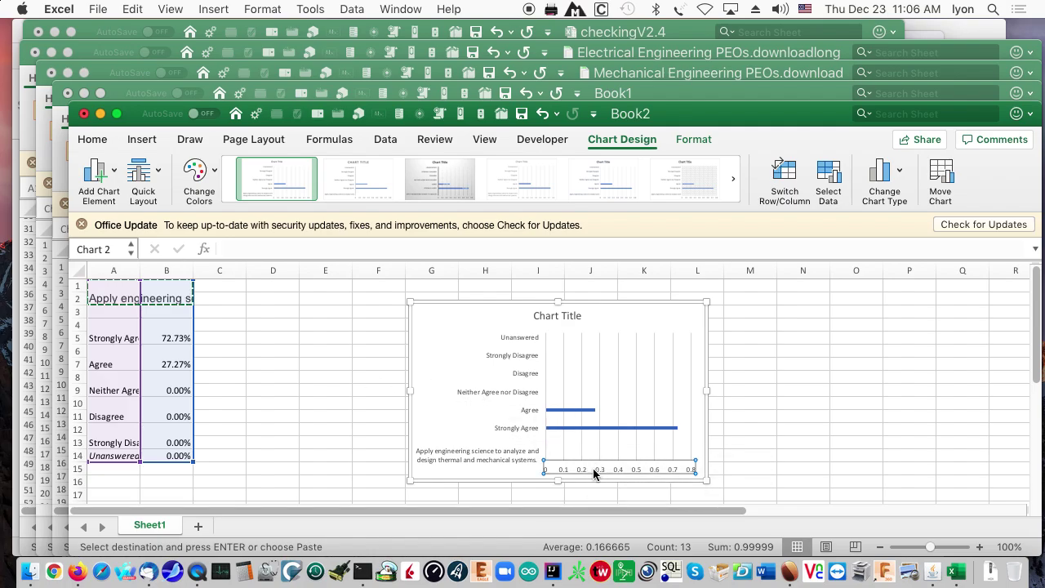
- Set the maximum bound of the bar chart's horizontal value axis to 100
{"action": "double_click", "coordinate": [594, 472]}
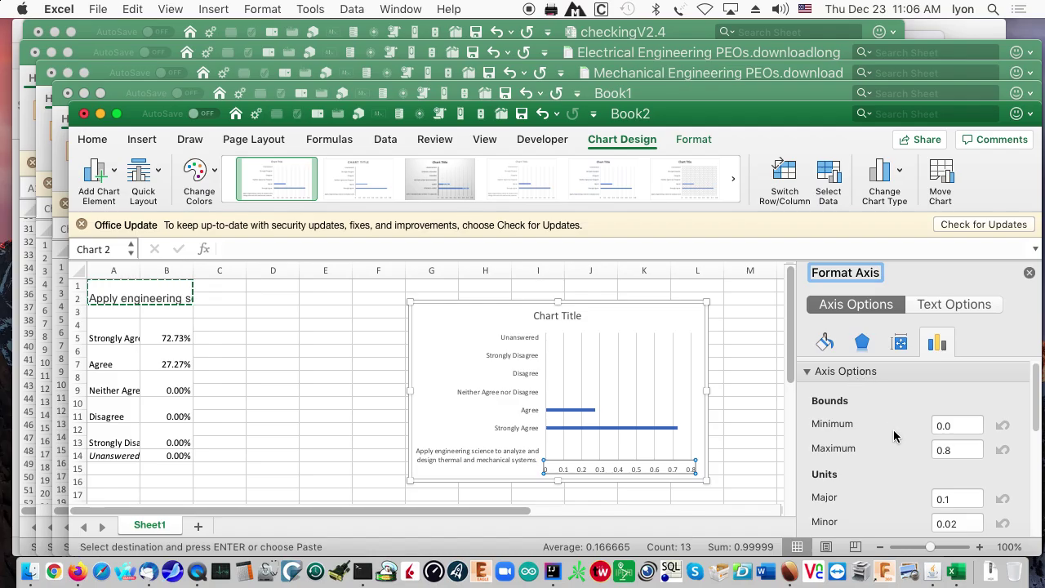
{"action": "scroll", "coordinate": [930, 449], "scroll_direction": "down", "scroll_amount": 1}
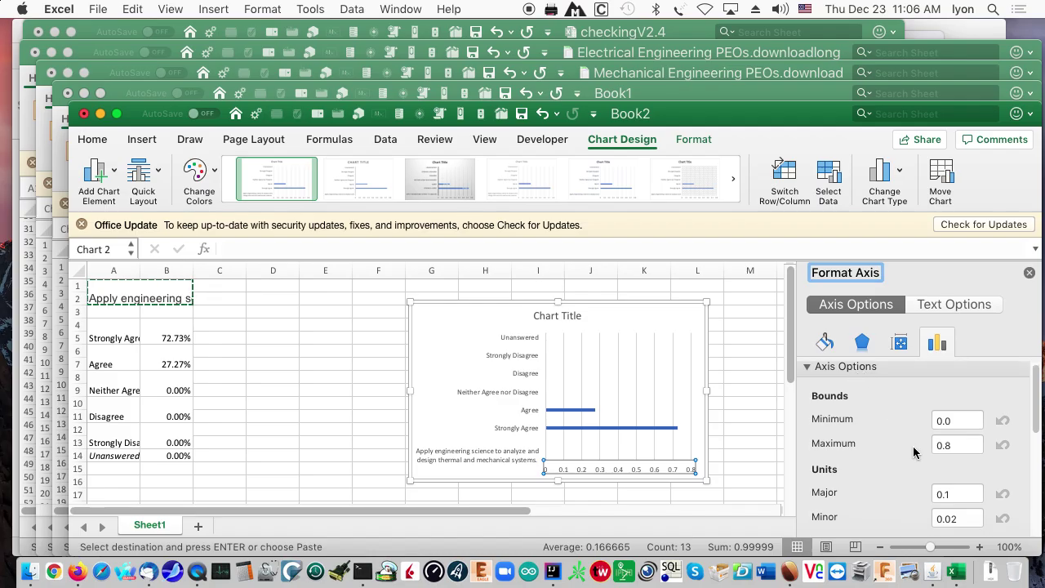
{"action": "double_click", "coordinate": [965, 444]}
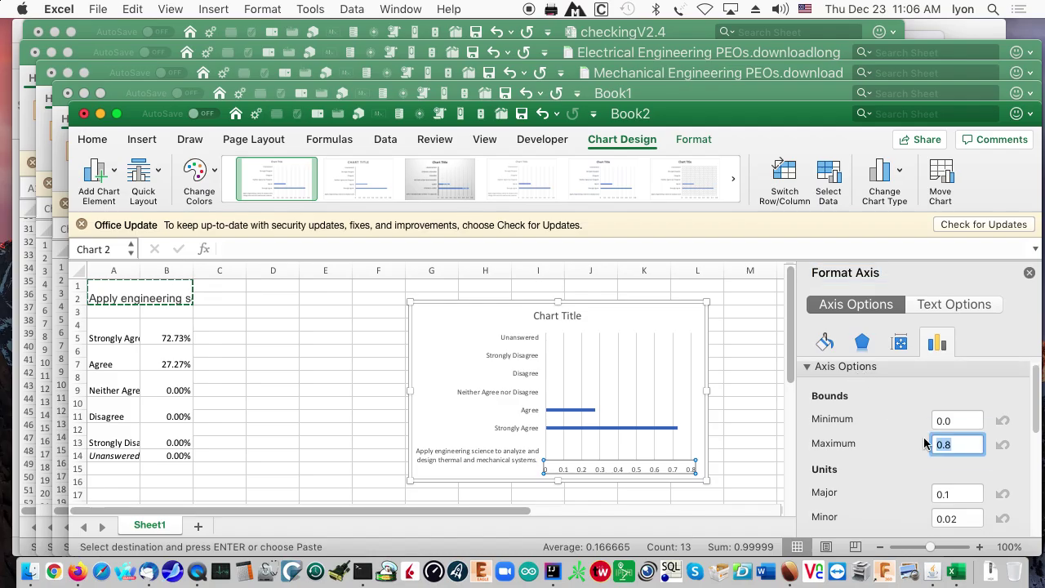
{"action": "type", "text": "100"}
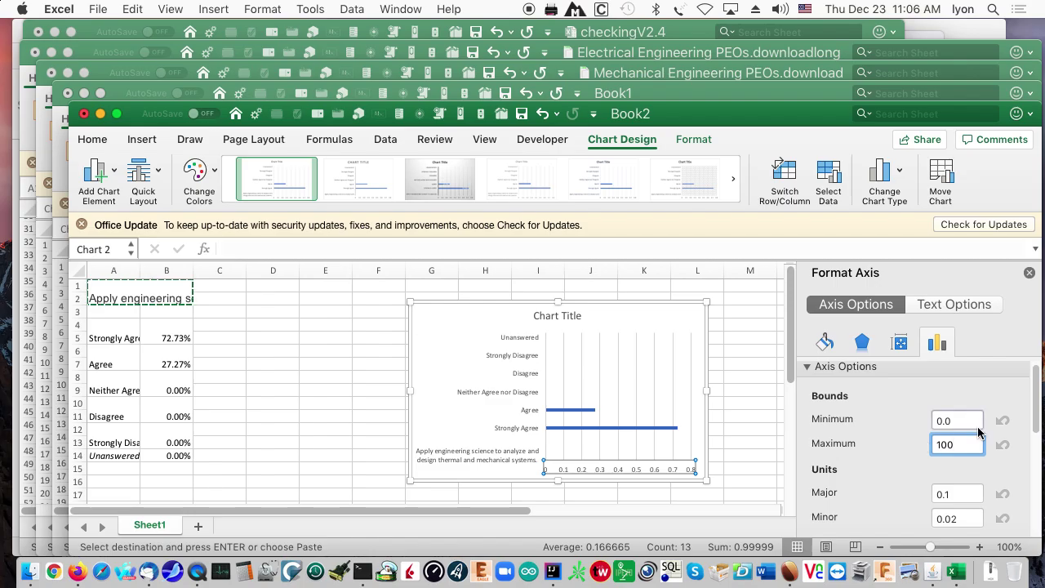
{"action": "left_click", "coordinate": [958, 420]}
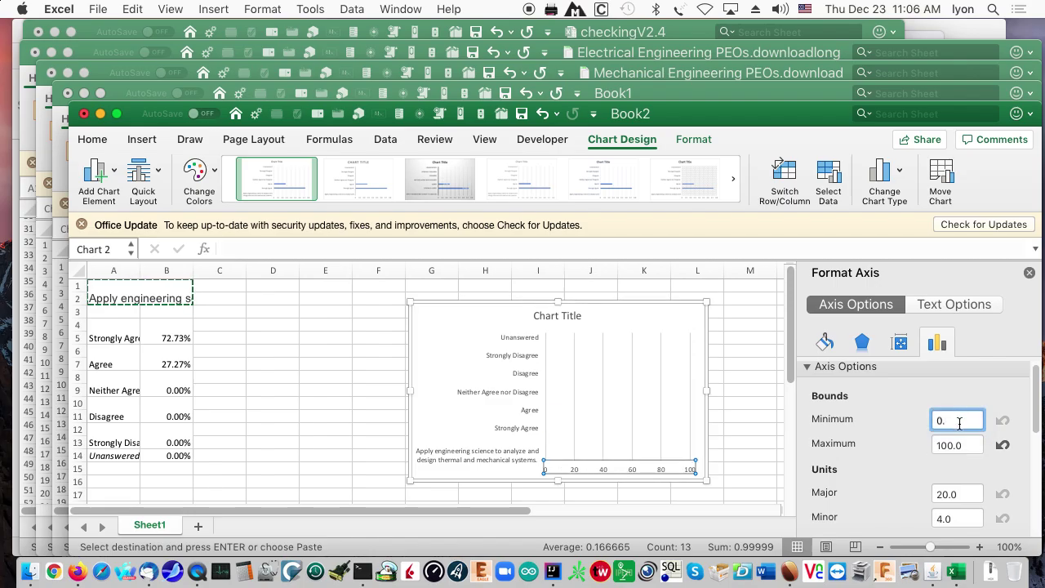
{"action": "key", "text": "Return"}
- Set the value axis number category to Percentage and close the axis formatting options
{"action": "scroll", "coordinate": [966, 427], "scroll_direction": "down", "scroll_amount": 10}
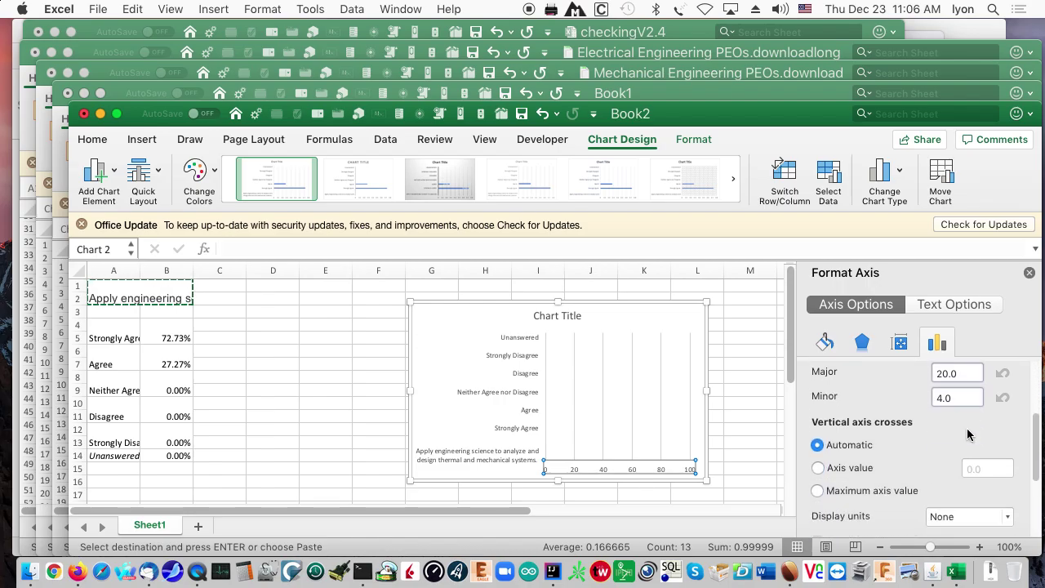
{"action": "scroll", "coordinate": [968, 433], "scroll_direction": "down", "scroll_amount": 3}
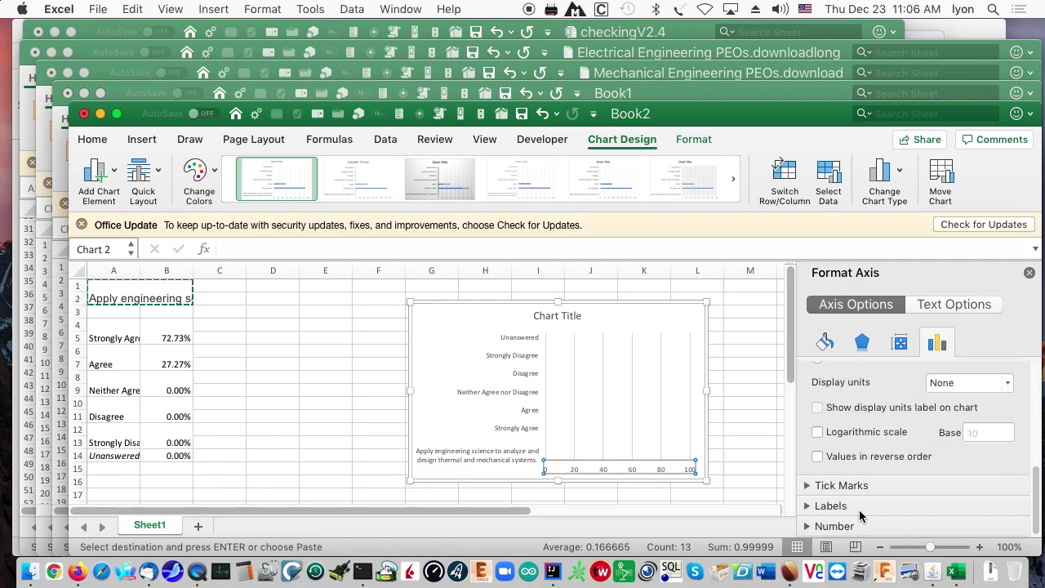
{"action": "left_click", "coordinate": [809, 527]}
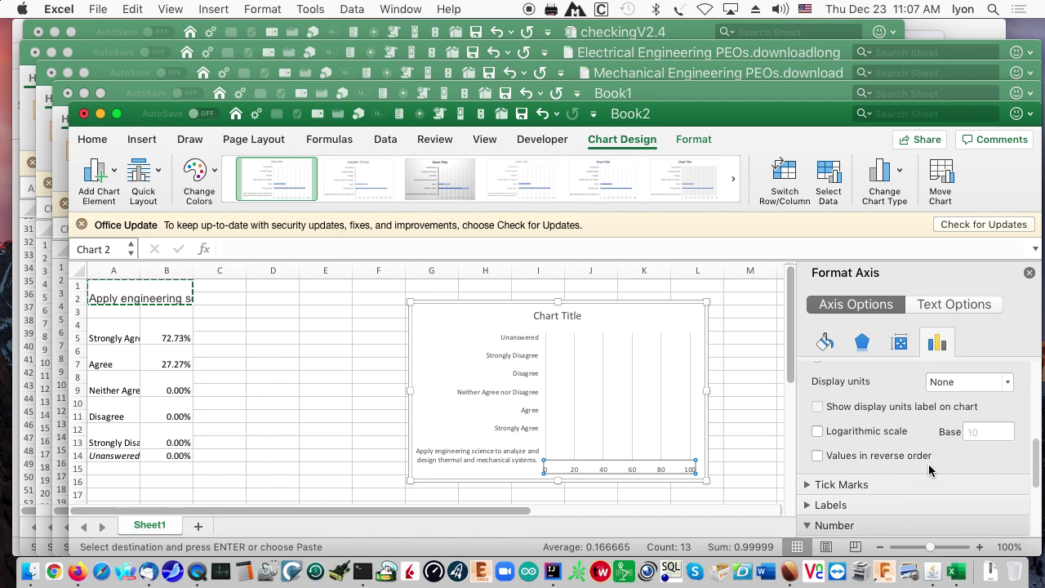
{"action": "scroll", "coordinate": [867, 474], "scroll_direction": "down", "scroll_amount": 5}
{"action": "scroll", "coordinate": [929, 470], "scroll_direction": "down", "scroll_amount": 2}
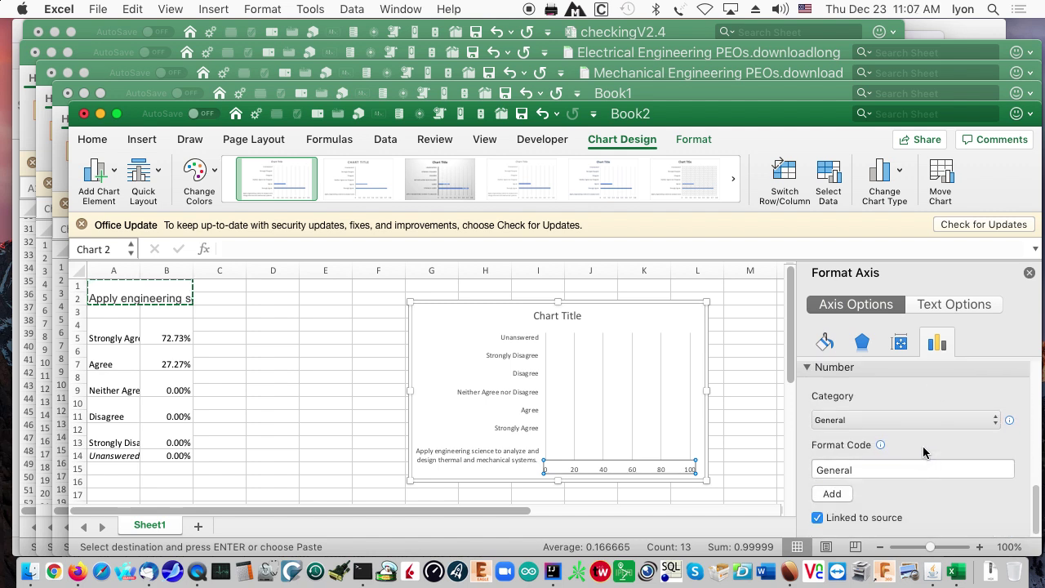
{"action": "left_click", "coordinate": [883, 418]}
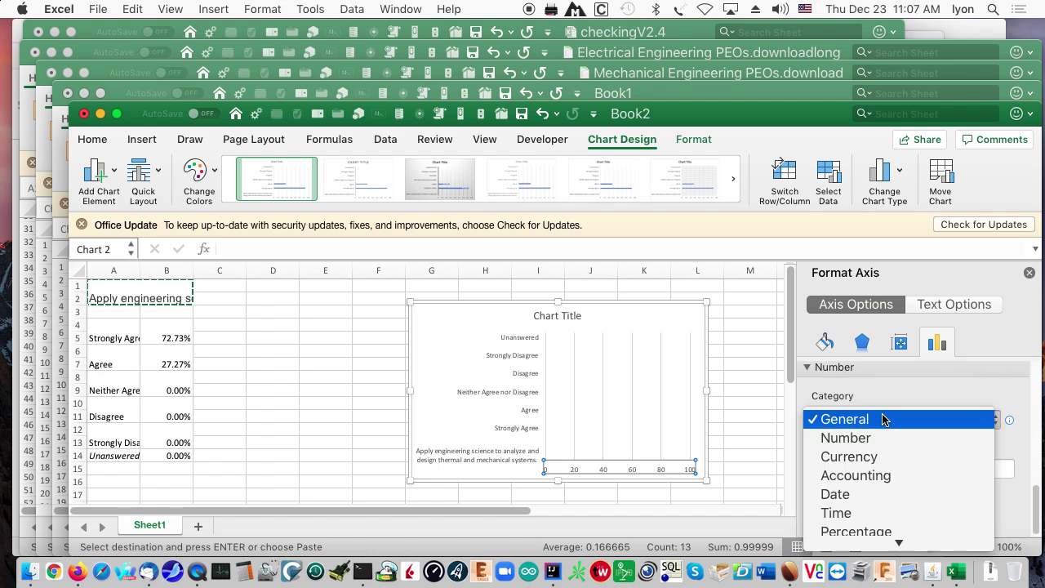
{"action": "left_click", "coordinate": [925, 531]}
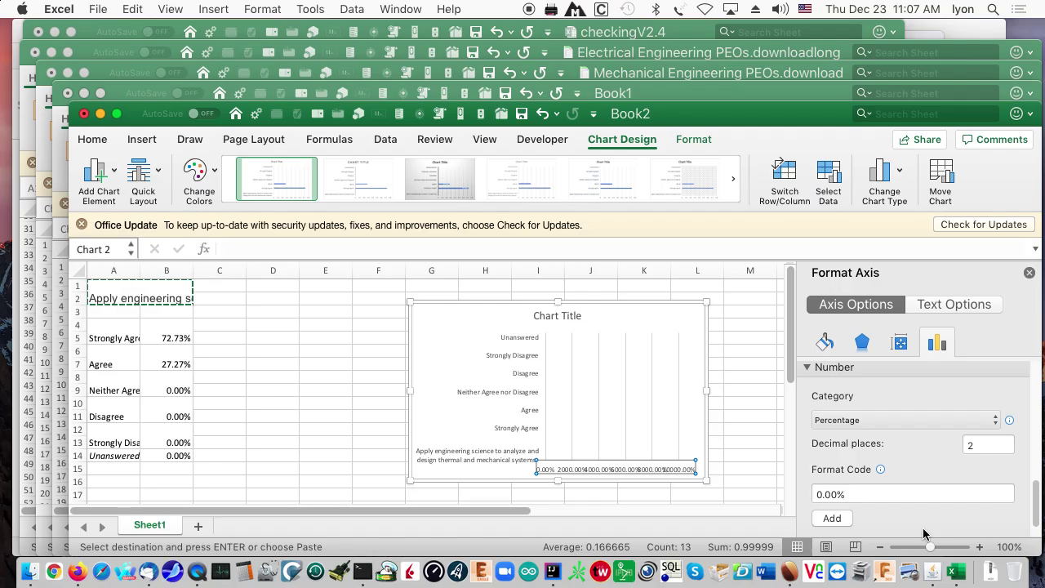
{"action": "scroll", "coordinate": [929, 494], "scroll_direction": "down", "scroll_amount": 1}
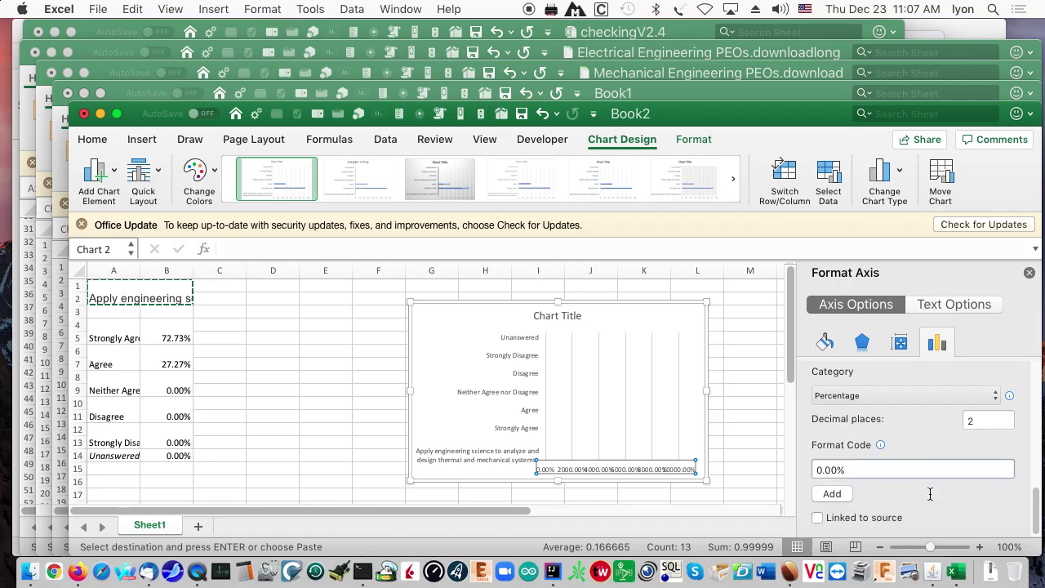
{"action": "left_click", "coordinate": [1028, 273]}
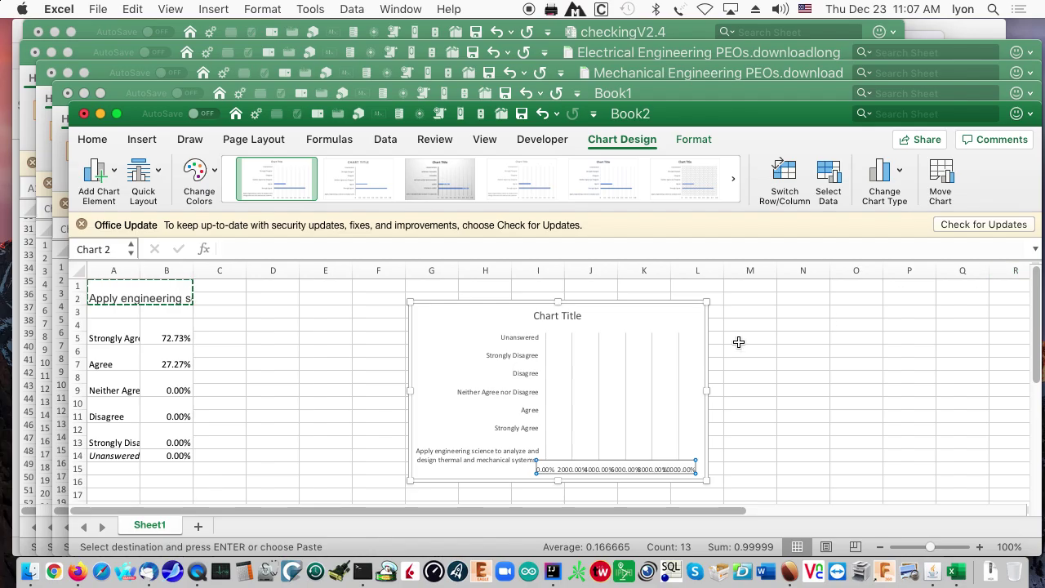
- Delete the bar chart from the sheet
{"action": "left_click", "coordinate": [426, 337]}
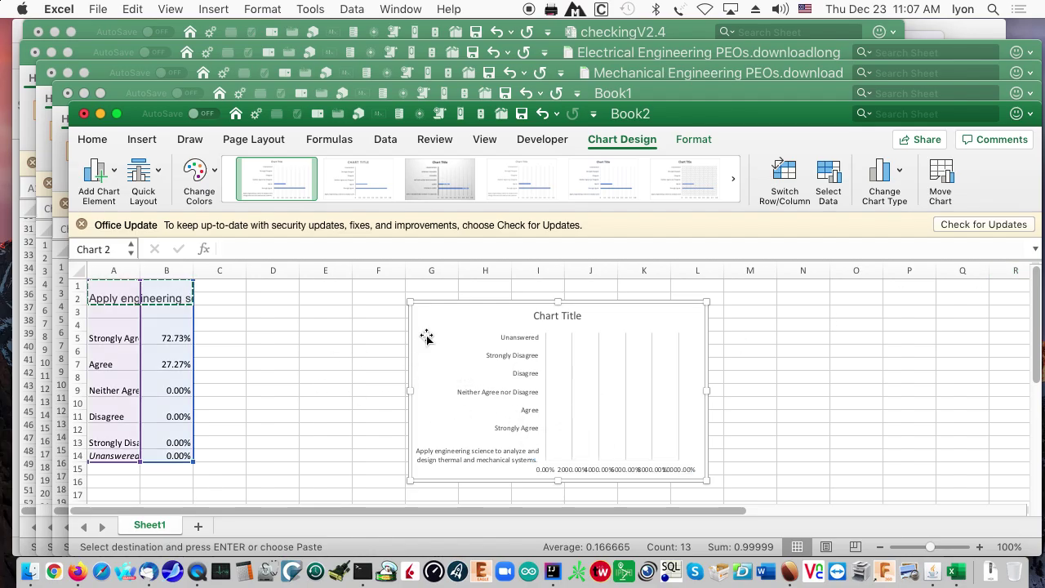
{"action": "key", "text": "Delete"}
{"action": "left_click", "coordinate": [427, 323]}
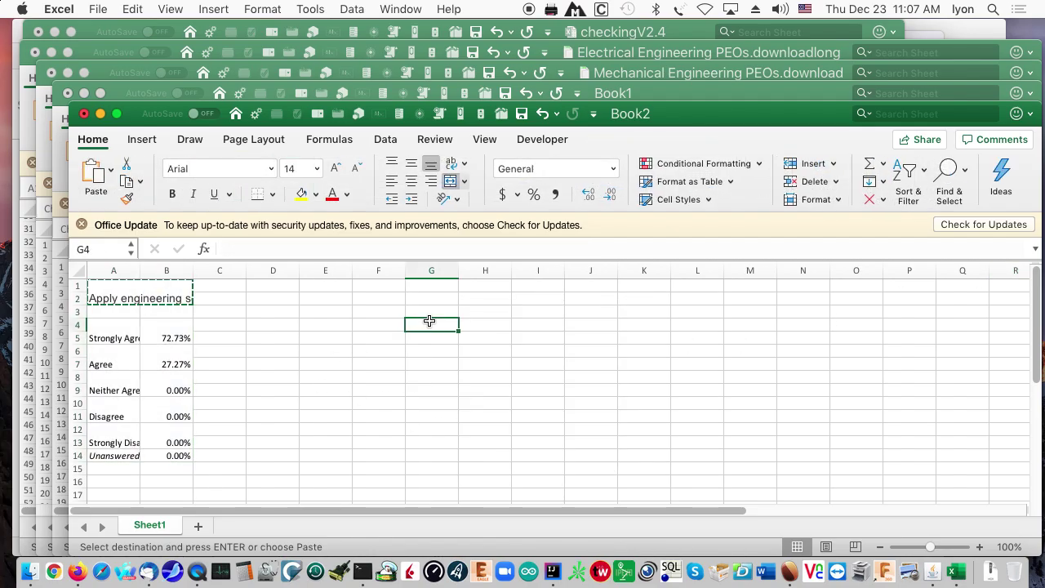
- Enter the formula =100*B4 in cell C5 to convert the Strongly Agree percentage to a plain number
{"action": "left_click", "coordinate": [219, 338]}
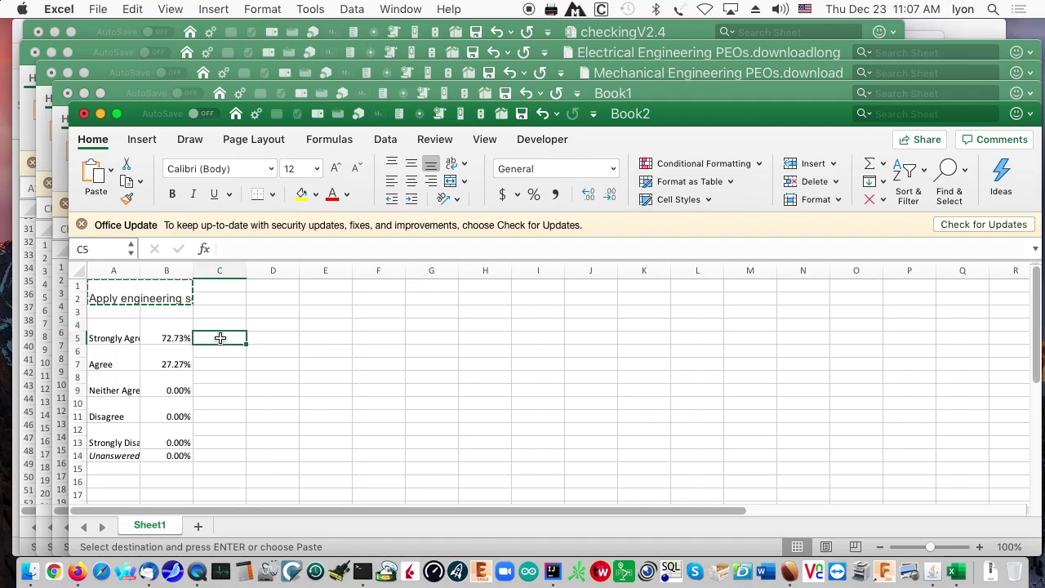
{"action": "type", "text": "=100"}
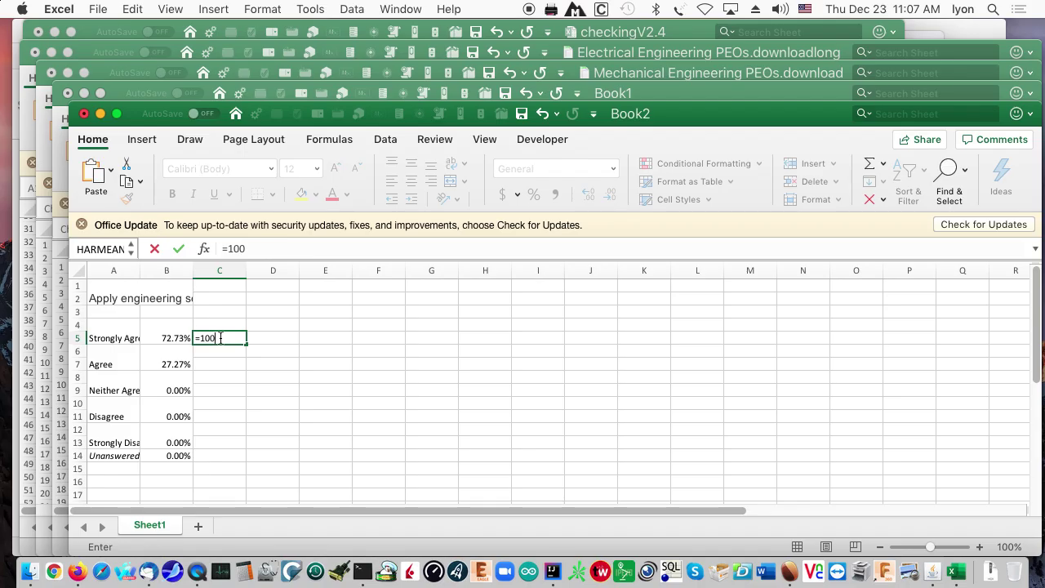
{"action": "type", "text": "*"}
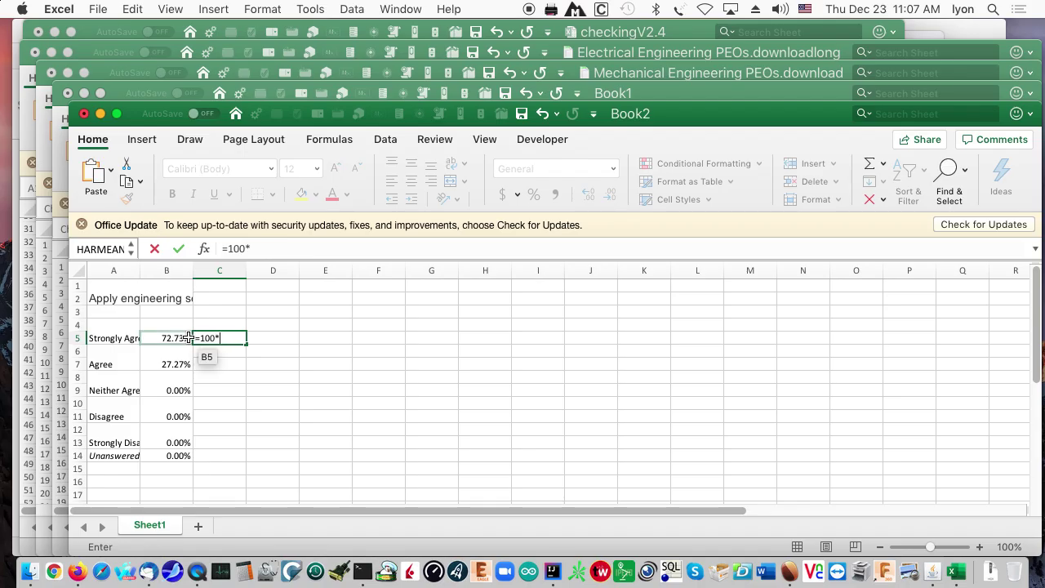
{"action": "left_click_drag", "start_coordinate": [171, 325], "coordinate": [187, 337]}
{"action": "key", "text": "Return"}
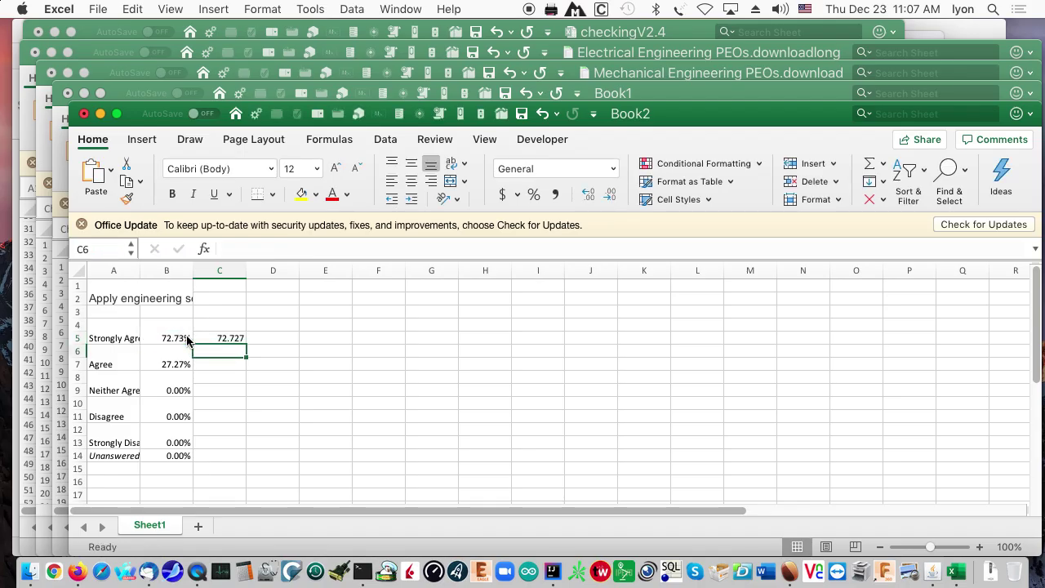
- Copy the formula from C5 into C7, C9, C11, C13 and C14 for the remaining responses
{"action": "left_click", "coordinate": [204, 338]}
{"action": "key", "text": "super+c"}
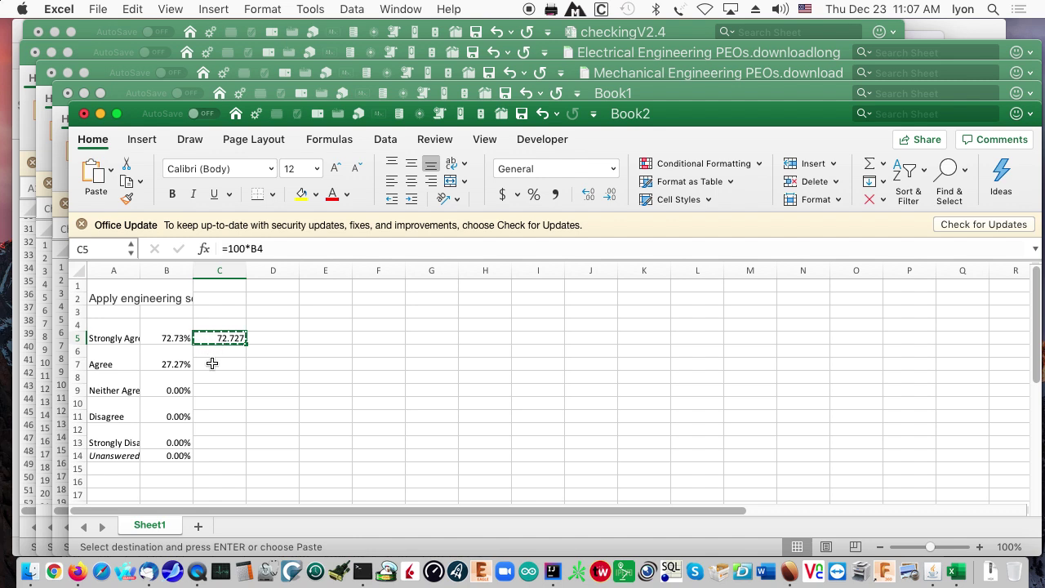
{"action": "left_click", "coordinate": [212, 363]}
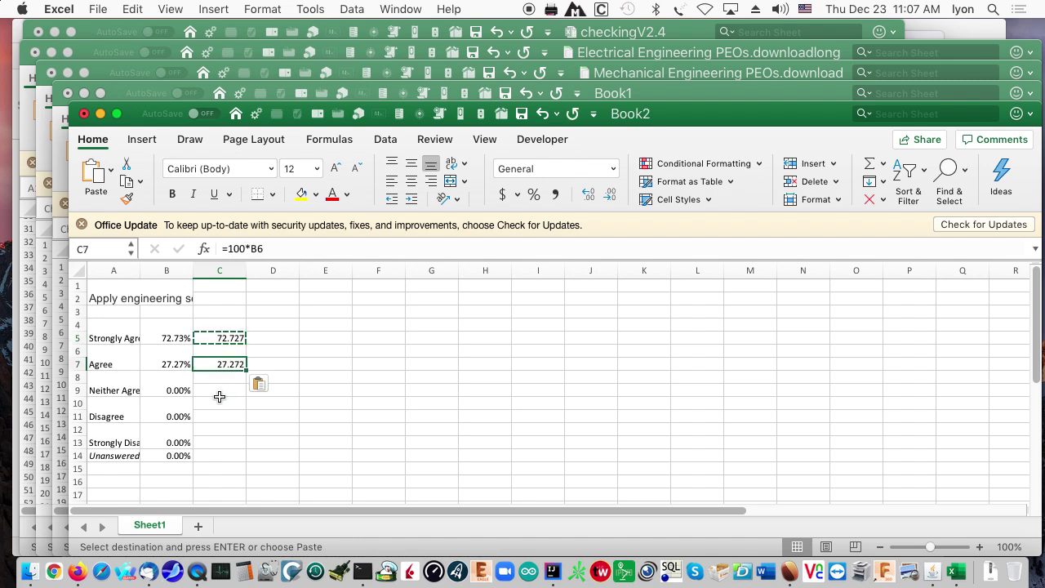
{"action": "left_click", "coordinate": [220, 393]}
{"action": "key", "text": "super+v"}
{"action": "left_click", "coordinate": [219, 416]}
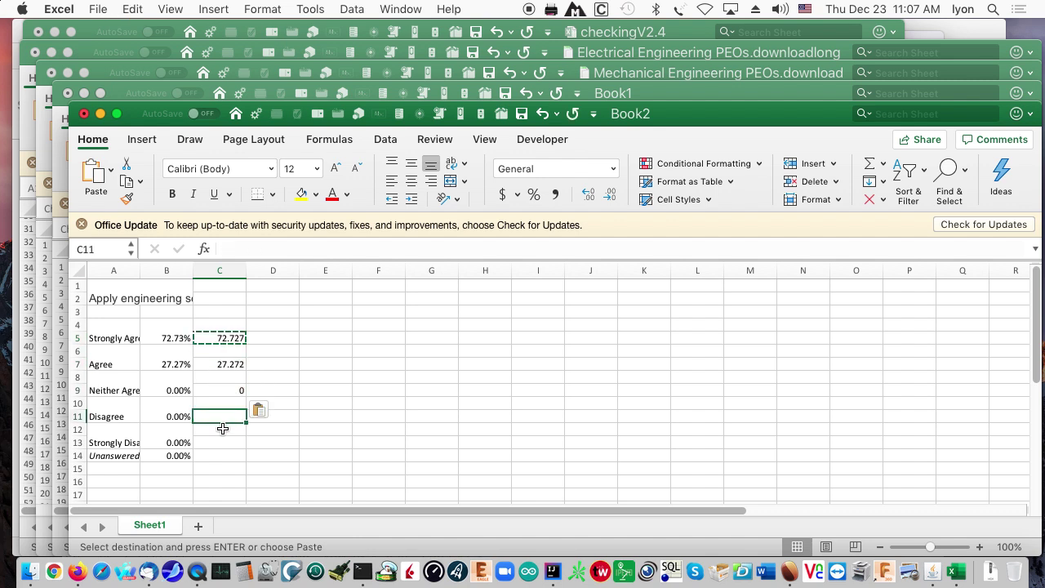
{"action": "key", "text": "super+v"}
{"action": "left_click", "coordinate": [216, 443]}
{"action": "key", "text": "super+v"}
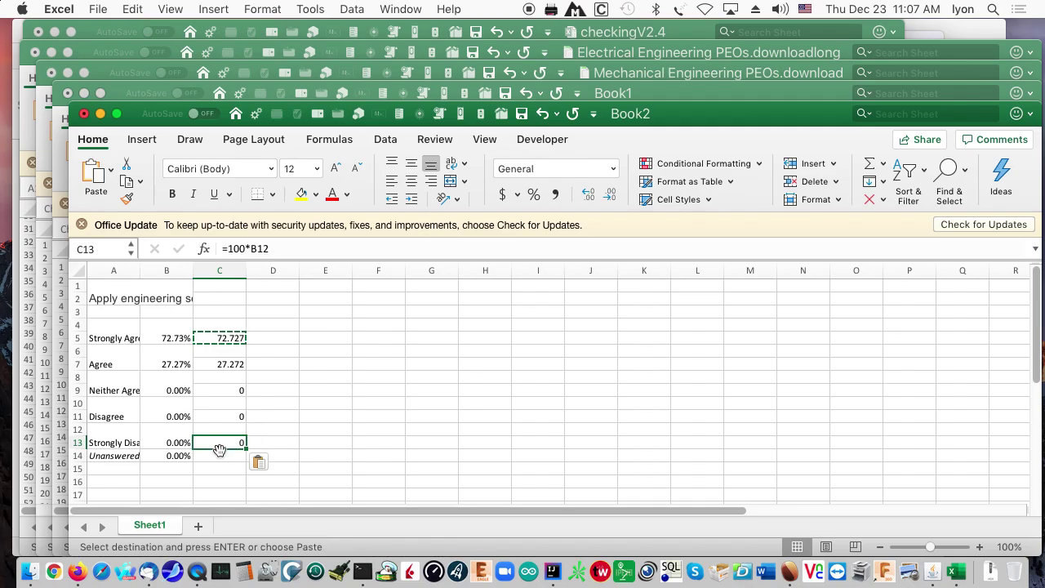
{"action": "left_click", "coordinate": [222, 454]}
{"action": "key", "text": "super+v"}
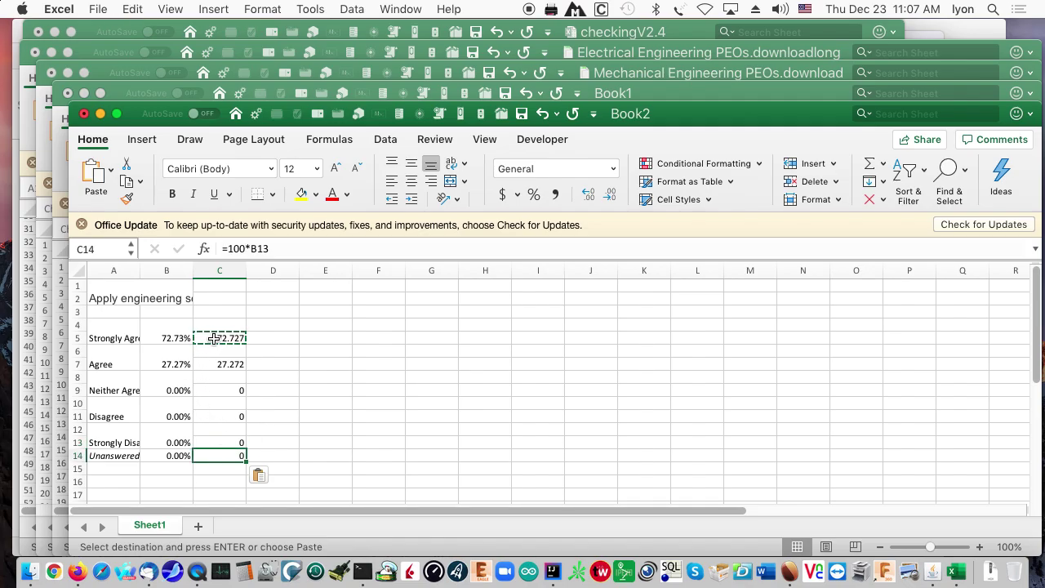
- Try to move the converted values from C5:C14 over the percentages starting at B4
{"action": "left_click_drag", "start_coordinate": [213, 338], "coordinate": [224, 454]}
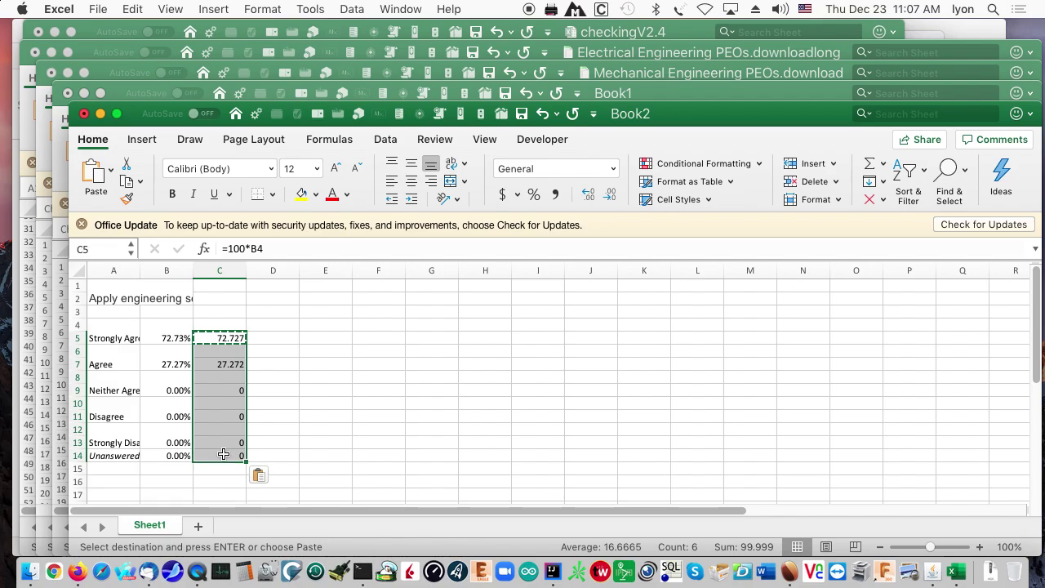
{"action": "left_click", "coordinate": [179, 338]}
{"action": "key", "text": "super+v"}
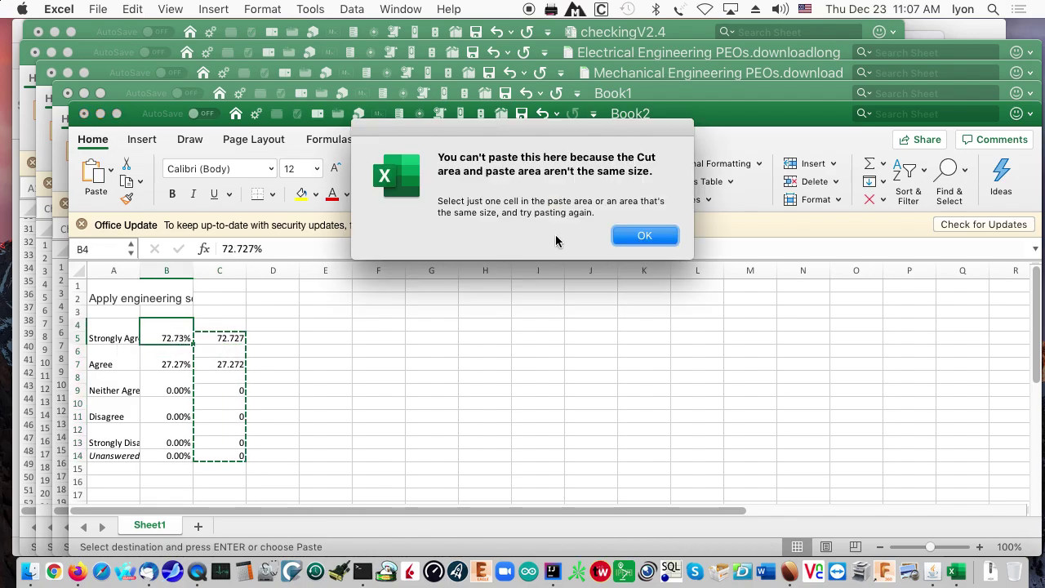
{"action": "left_click", "coordinate": [671, 237]}
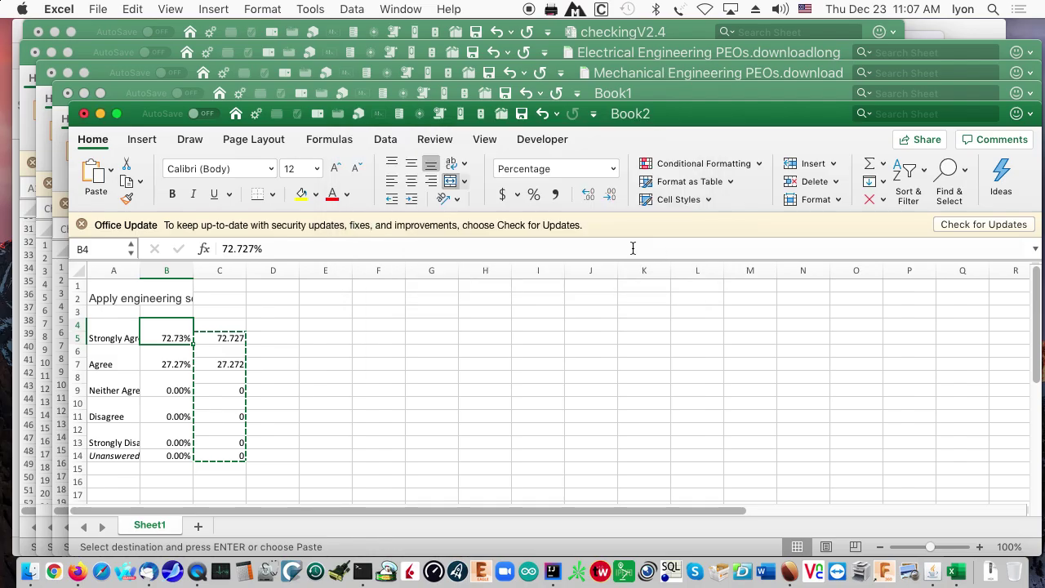
- Delete column C with the converted values
{"action": "left_click", "coordinate": [232, 269]}
{"action": "right_click", "coordinate": [232, 269]}
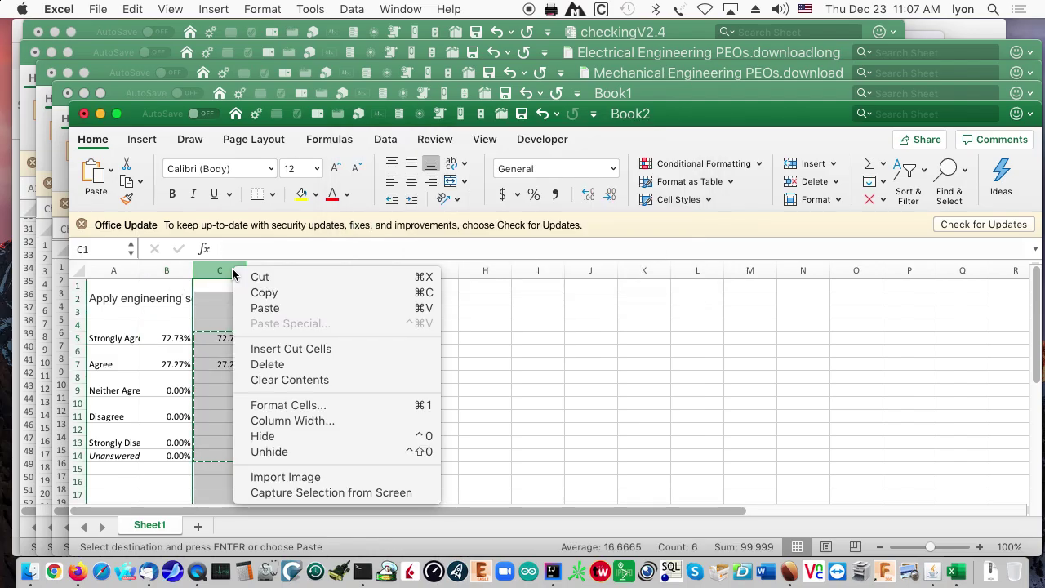
{"action": "left_click", "coordinate": [290, 365]}
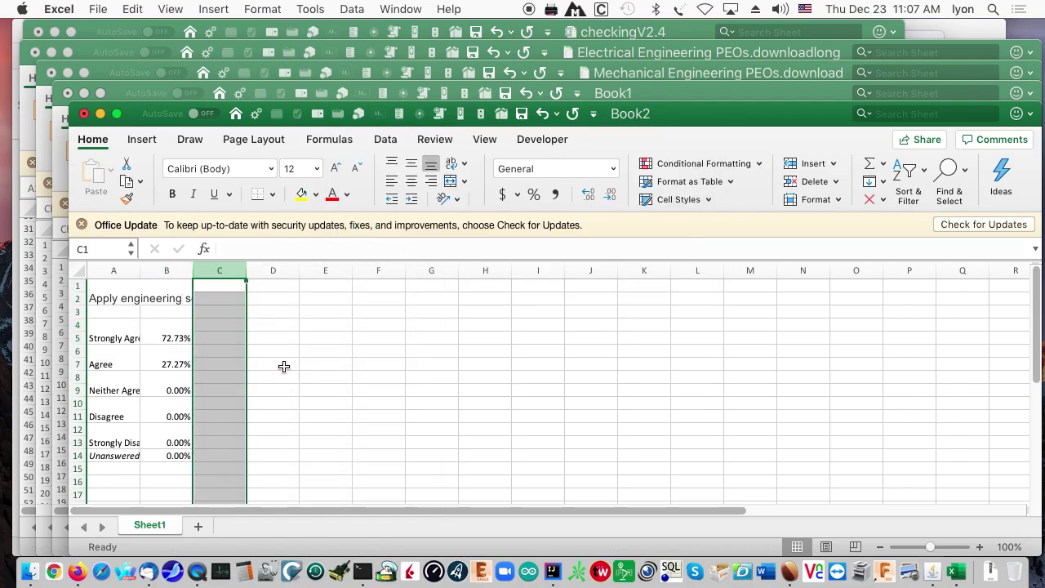
- Try a column chart of the survey data in A1:B14, delete the chart and select cell C4
{"action": "left_click", "coordinate": [175, 356]}
{"action": "left_click_drag", "start_coordinate": [114, 286], "coordinate": [170, 454]}
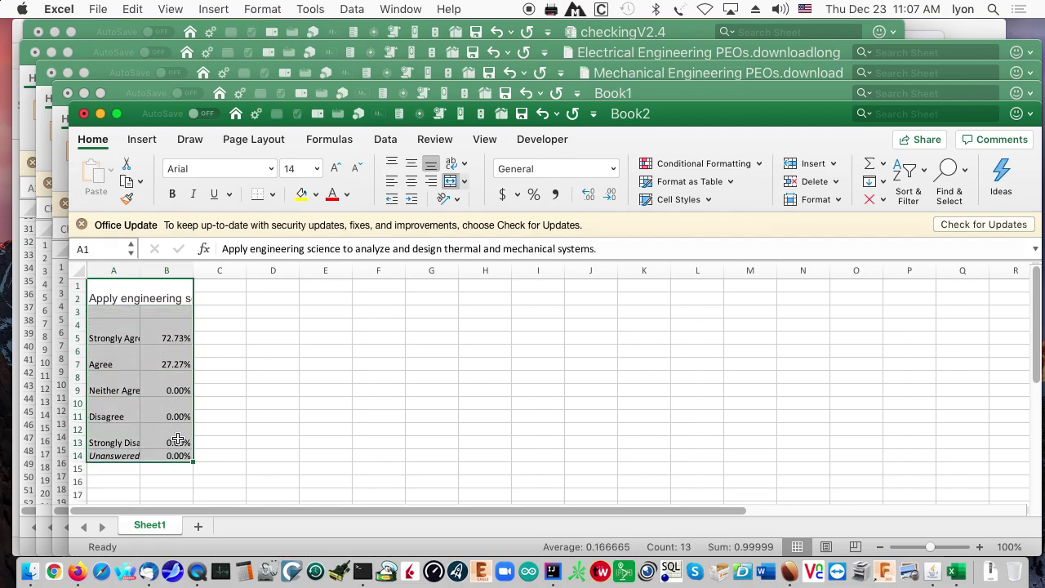
{"action": "left_click", "coordinate": [214, 9]}
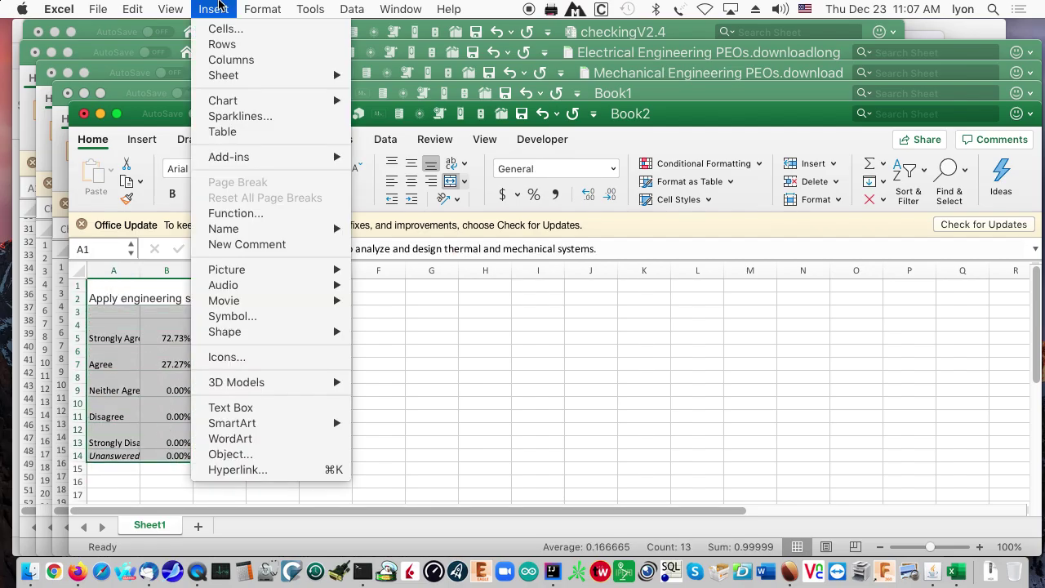
{"action": "mouse_move", "coordinate": [285, 101]}
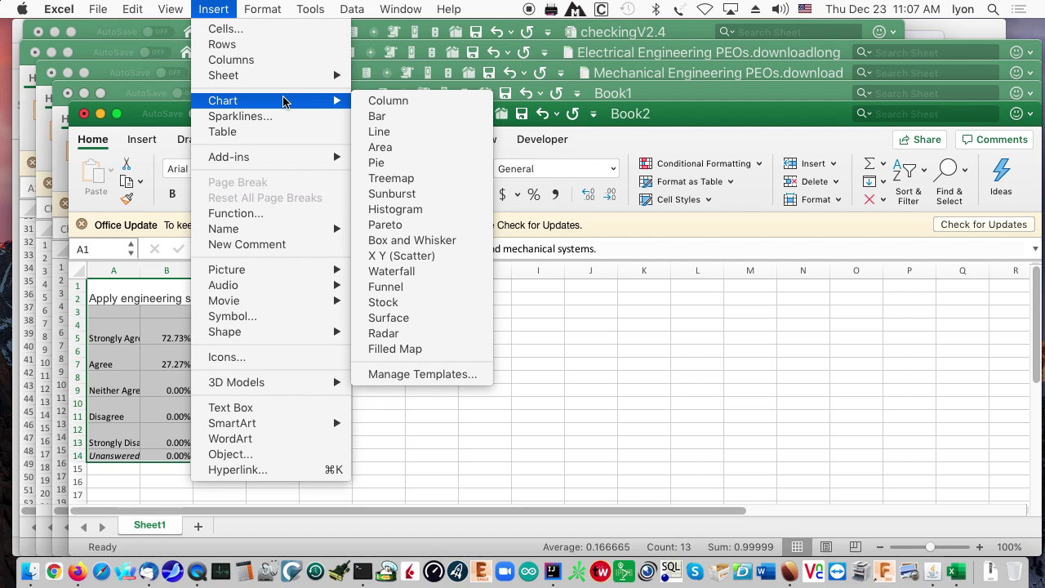
{"action": "left_click", "coordinate": [383, 100]}
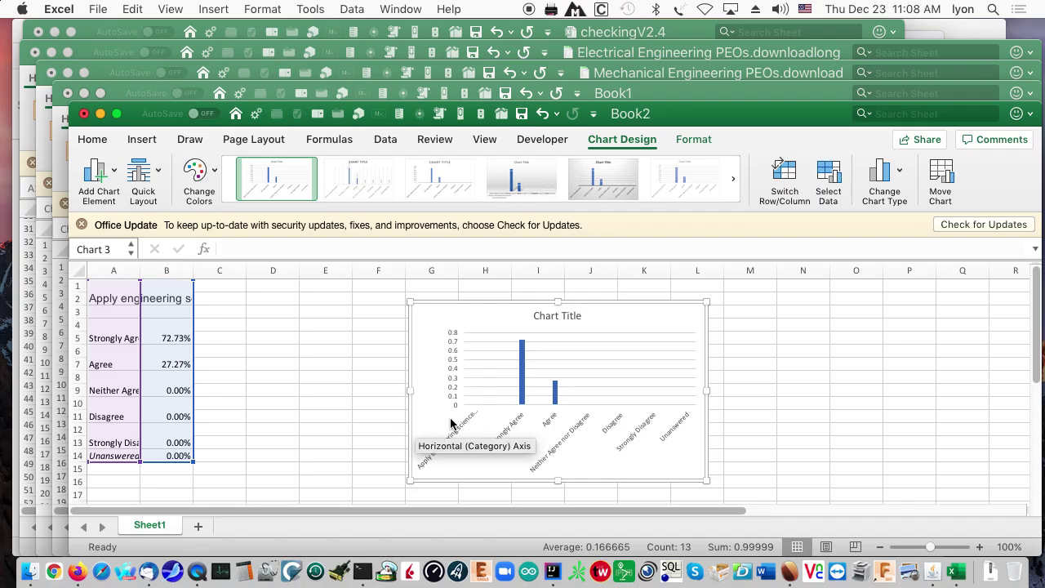
{"action": "key", "text": "Delete"}
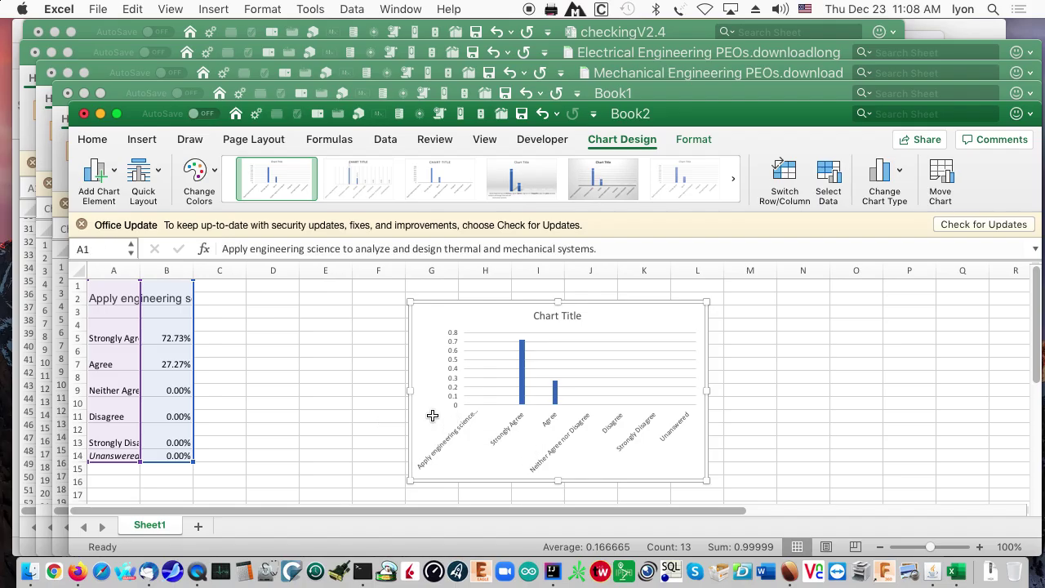
{"action": "left_click", "coordinate": [431, 414]}
{"action": "left_click", "coordinate": [220, 318]}
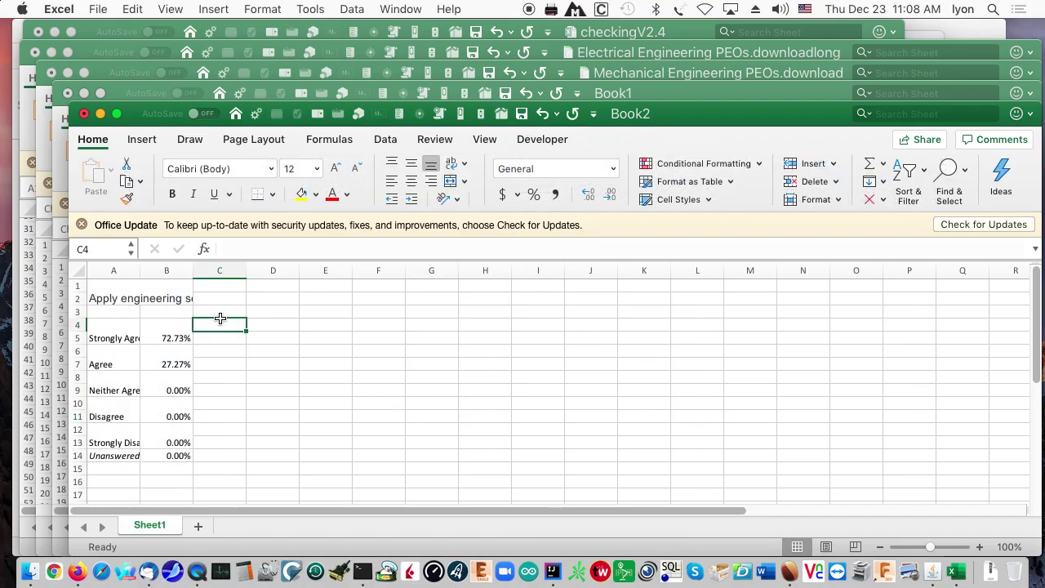
- Try a bar chart of the survey responses and percentages in A4:B14
{"action": "left_click", "coordinate": [226, 8]}
{"action": "mouse_move", "coordinate": [310, 100]}
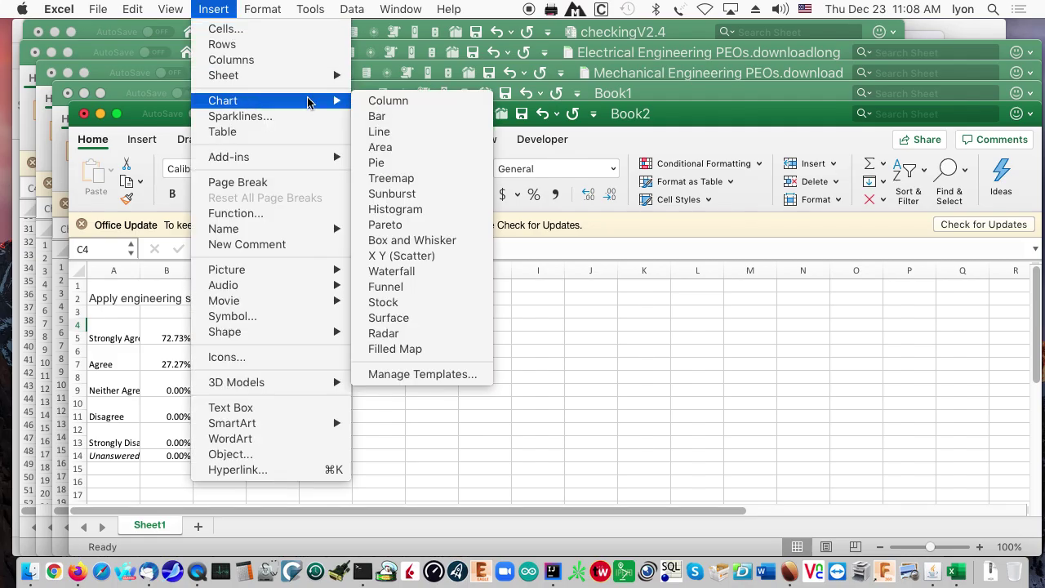
{"action": "left_click", "coordinate": [400, 117]}
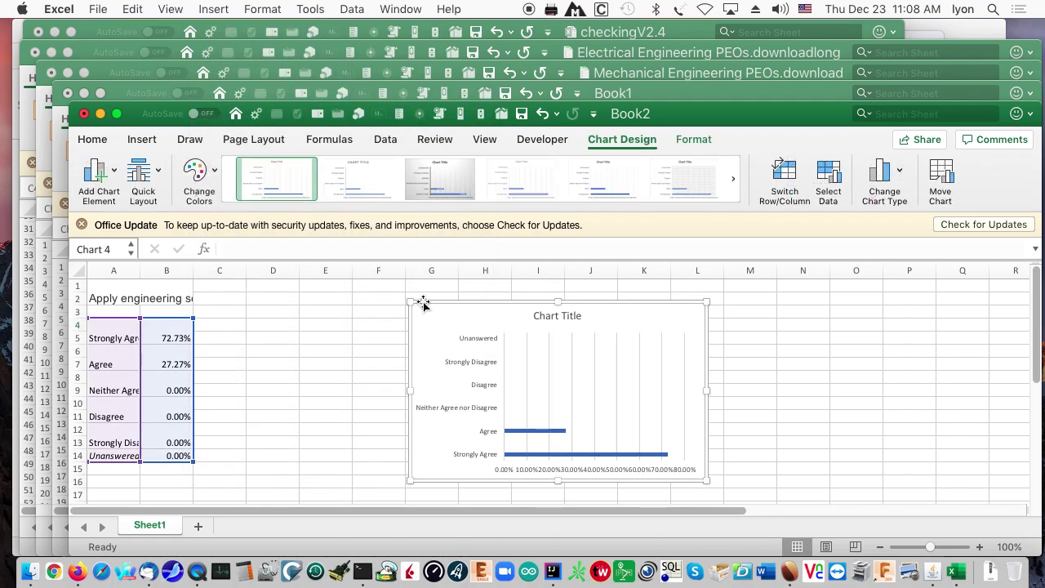
- Try to remove the decimals from the percentage format code of the chart's value axis, and close the axis formatting
{"action": "left_click", "coordinate": [629, 471]}
{"action": "double_click", "coordinate": [628, 470]}
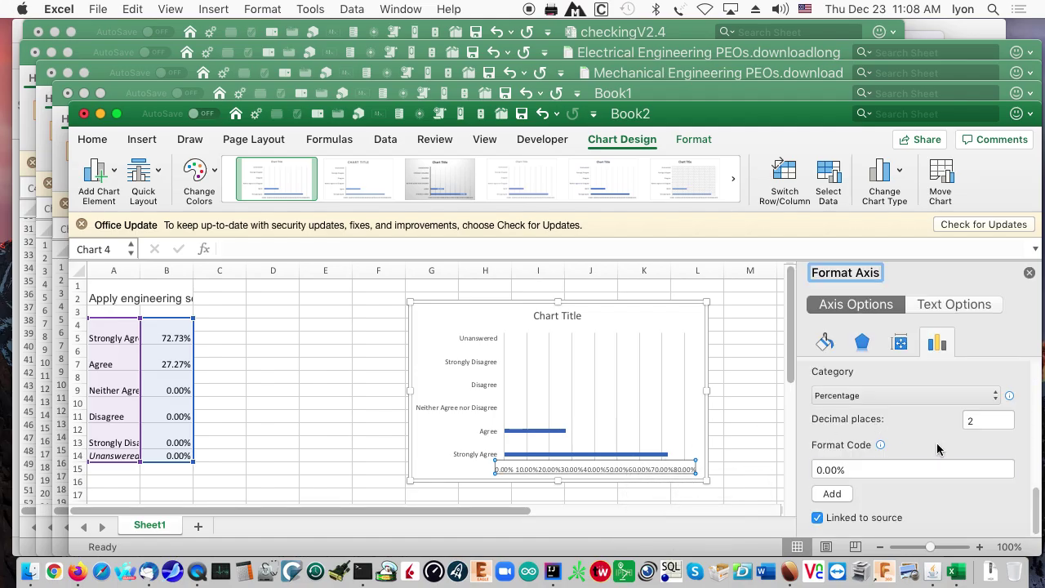
{"action": "left_click", "coordinate": [866, 474]}
{"action": "left_click", "coordinate": [836, 470]}
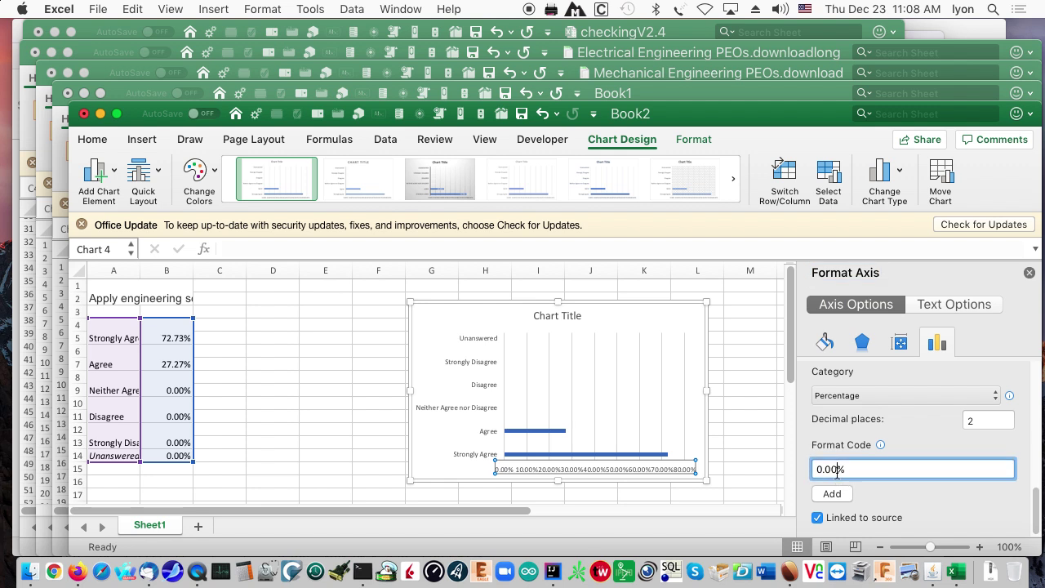
{"action": "key", "text": "BackSpace"}
{"action": "key", "text": "super+a"}
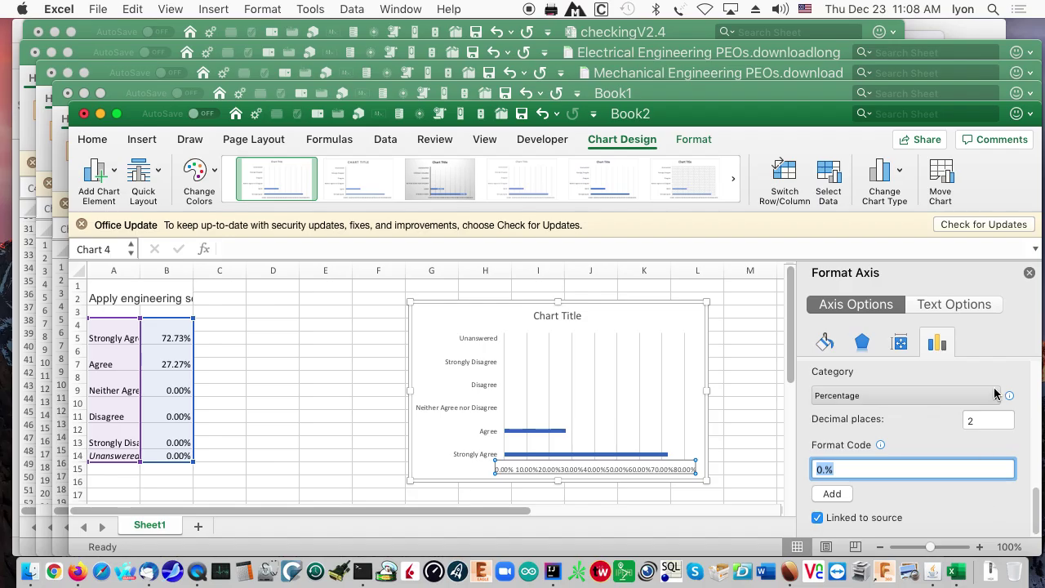
{"action": "left_click", "coordinate": [1030, 274]}
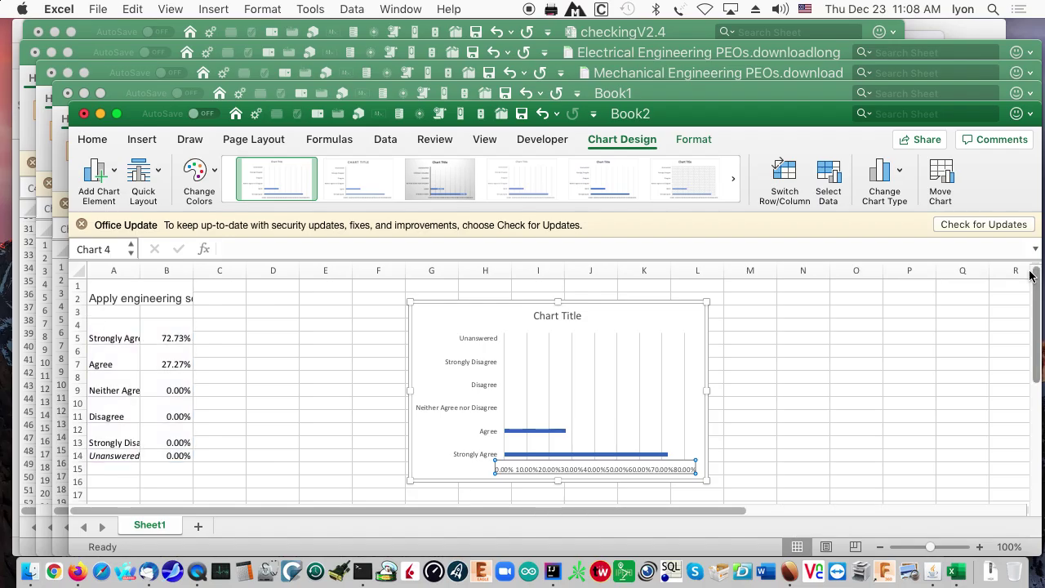
- Delete the bar chart from the sheet
{"action": "left_click", "coordinate": [336, 323]}
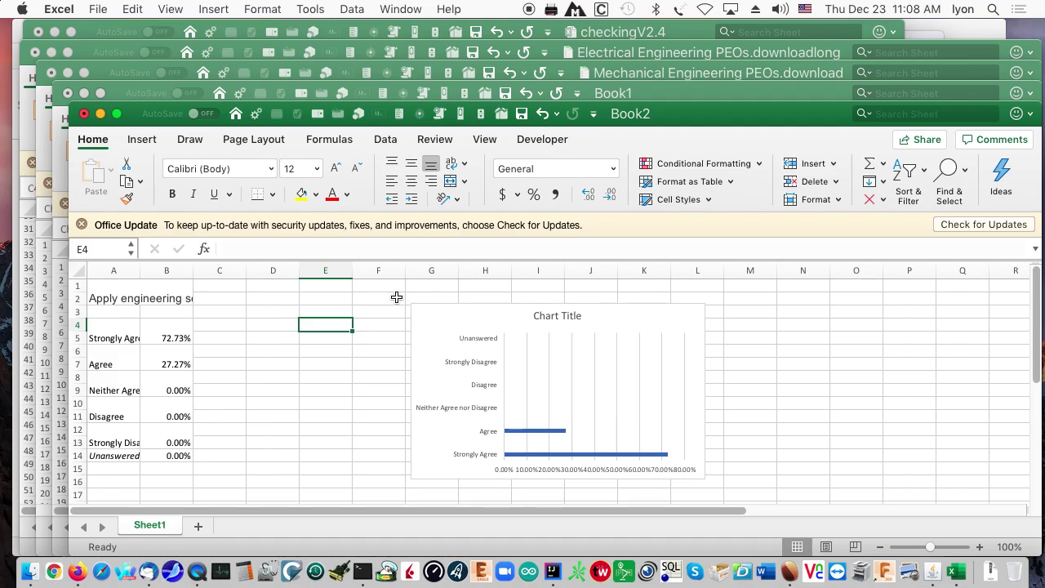
{"action": "left_click", "coordinate": [495, 335]}
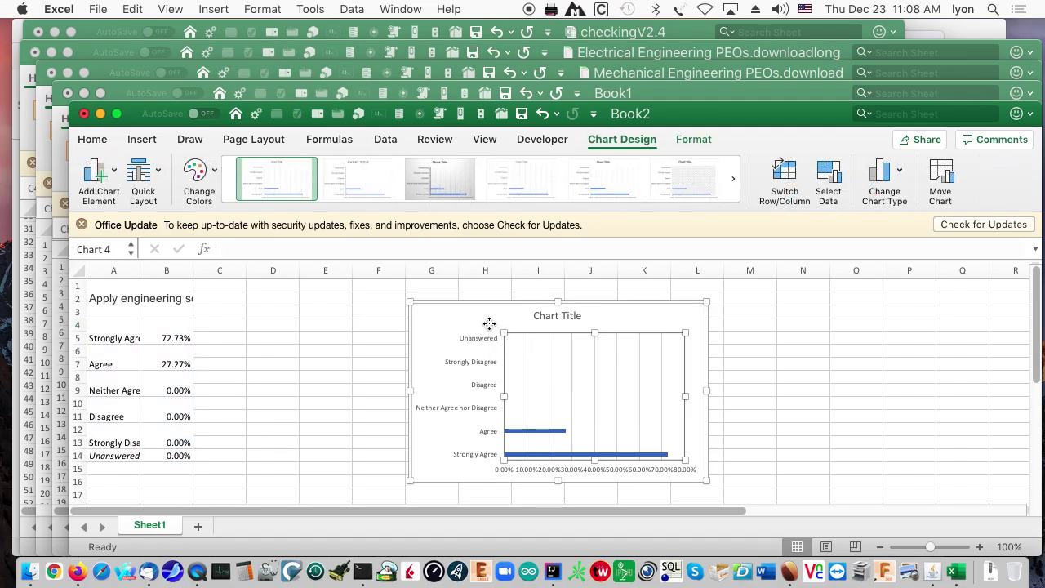
{"action": "left_click", "coordinate": [488, 322]}
{"action": "key", "text": "Delete"}
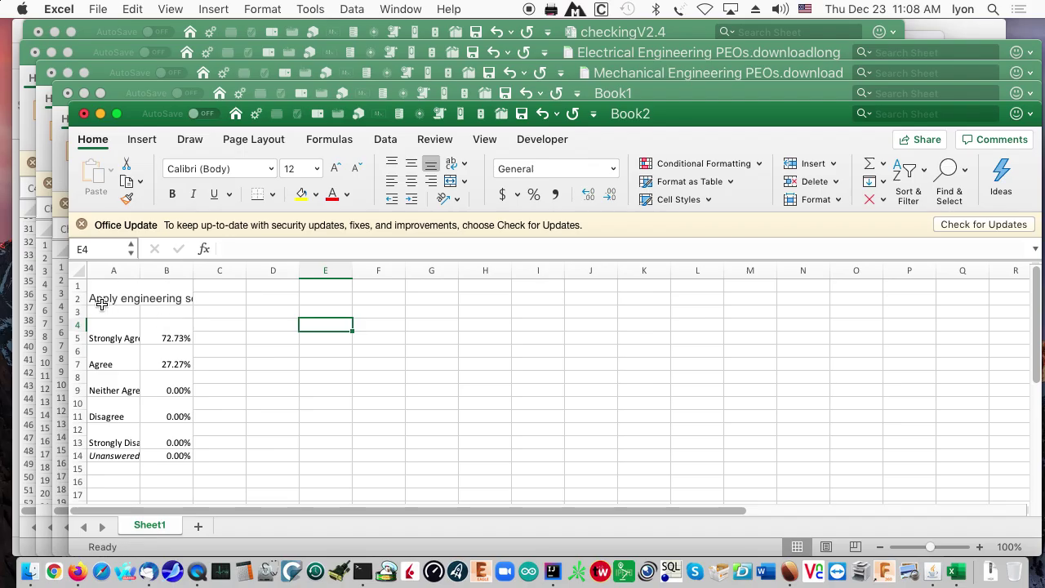
- Insert a bar chart of A1:B14, including the question text with the response percentages
{"action": "left_click_drag", "start_coordinate": [102, 292], "coordinate": [137, 459]}
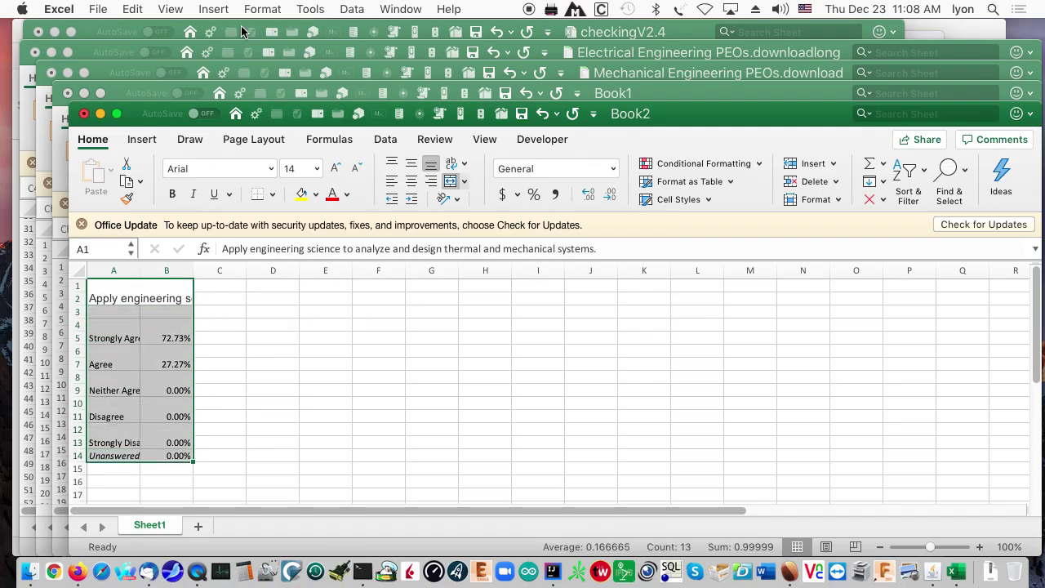
{"action": "left_click", "coordinate": [213, 8]}
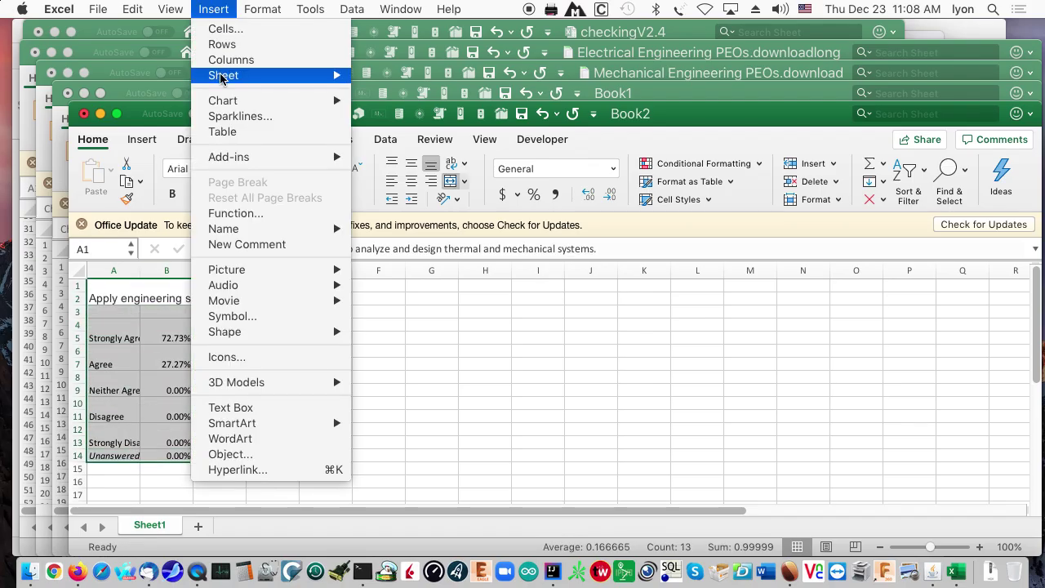
{"action": "mouse_move", "coordinate": [261, 102]}
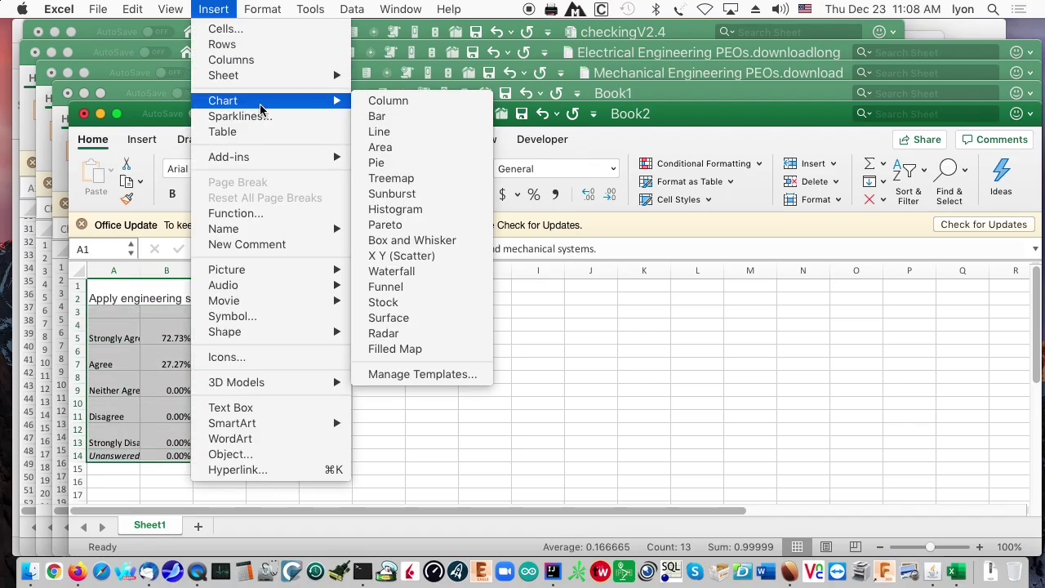
{"action": "left_click", "coordinate": [374, 116]}
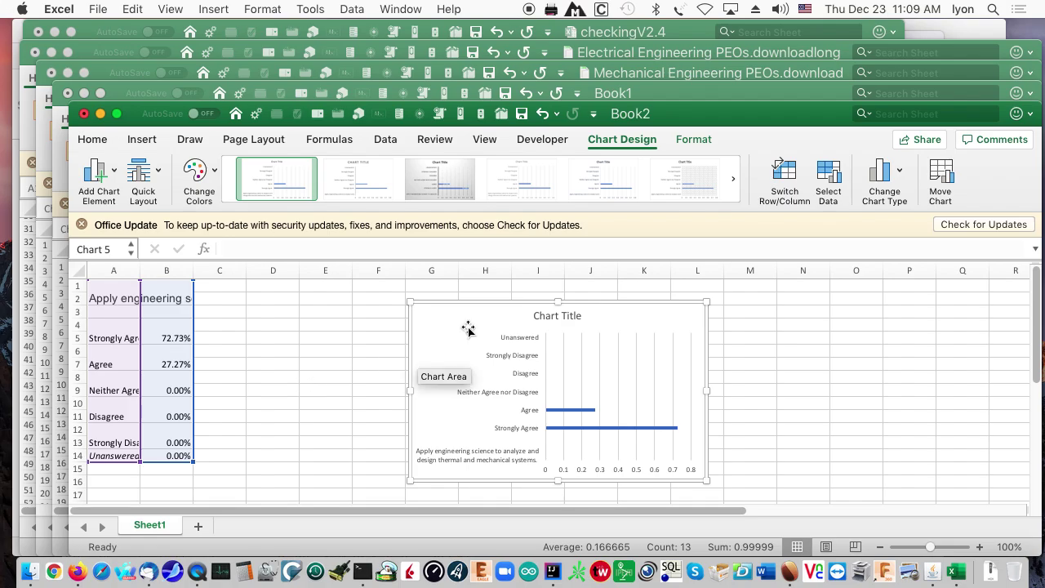
- Title the chart "PEO Question 1, Mech. Eng." and move it directly beside the survey data, over columns C to H
{"action": "left_click", "coordinate": [567, 317]}
{"action": "double_click", "coordinate": [567, 317]}
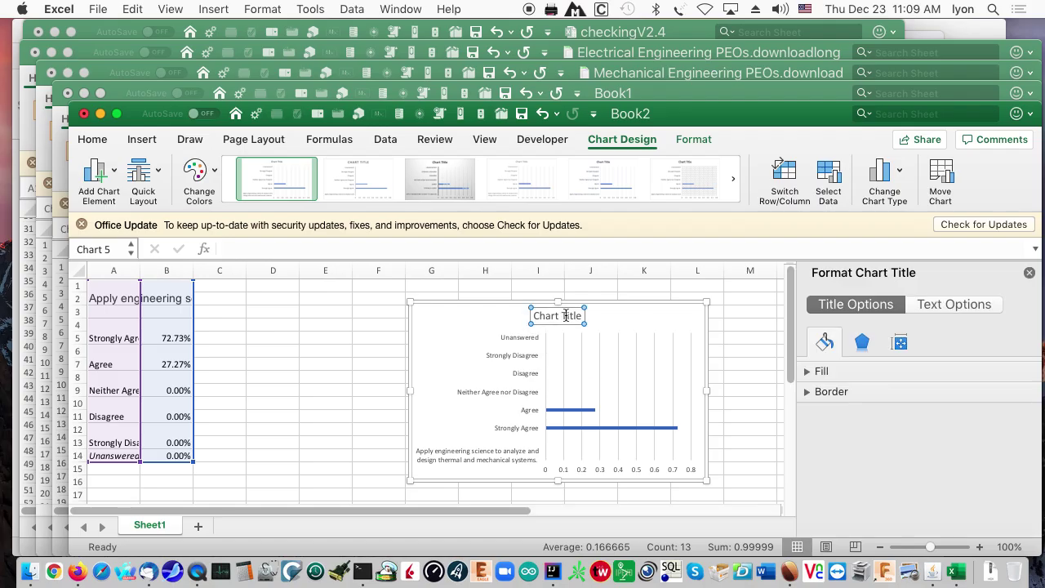
{"action": "double_click", "coordinate": [566, 317]}
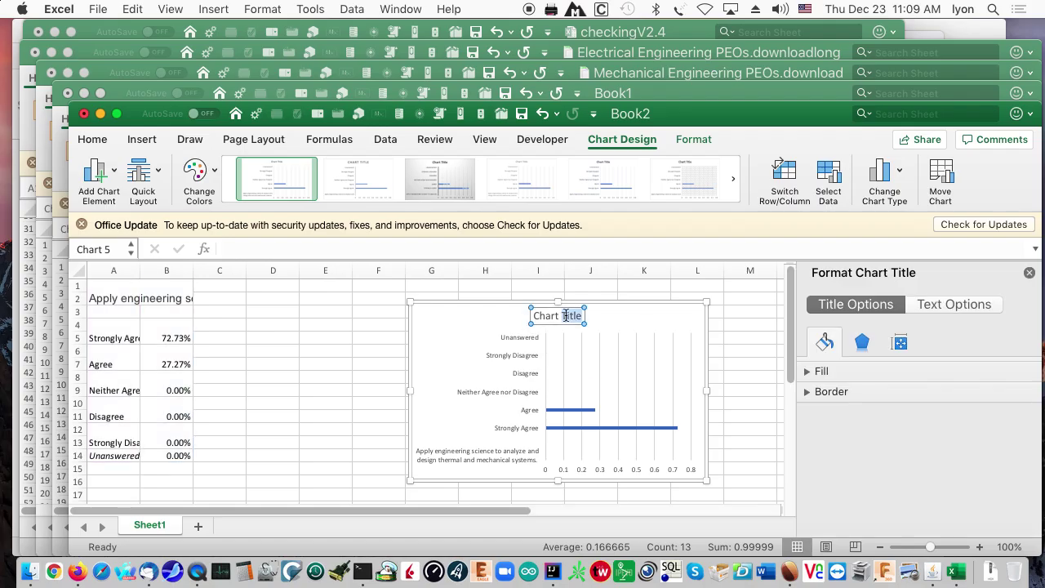
{"action": "key", "text": "BackSpace"}
{"action": "key", "text": "BackSpace"}
{"action": "key", "text": "BackSpace"}
{"action": "key", "text": "BackSpace"}
{"action": "key", "text": "BackSpace"}
{"action": "key", "text": "BackSpace"}
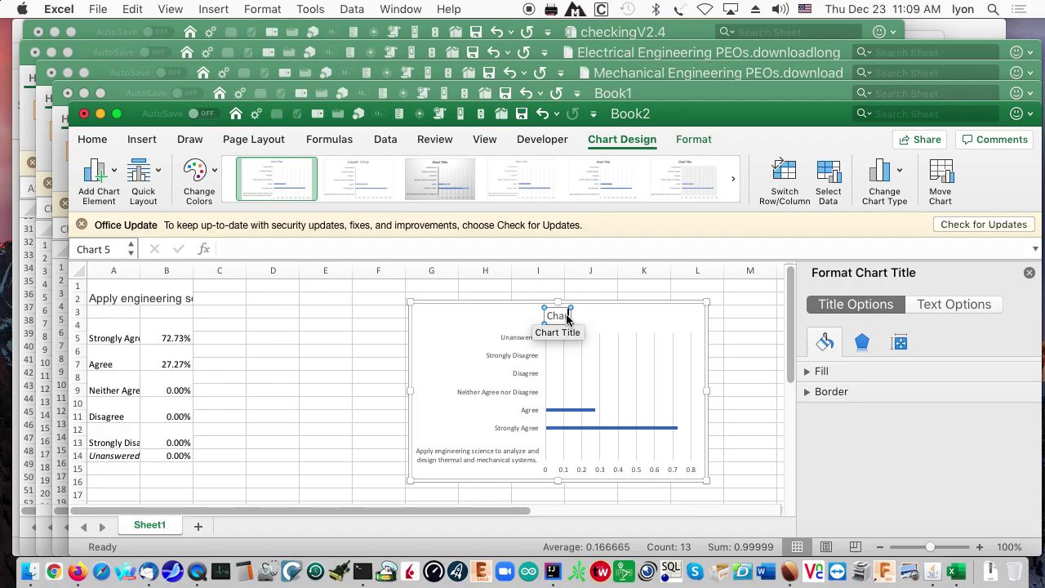
{"action": "type", "text": "P"}
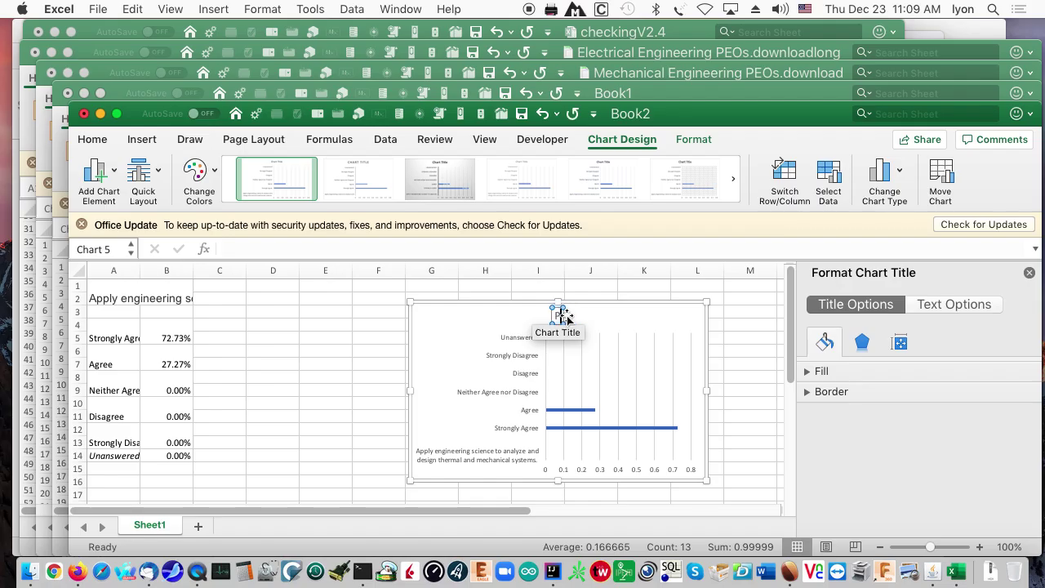
{"action": "type", "text": "EO 3u"}
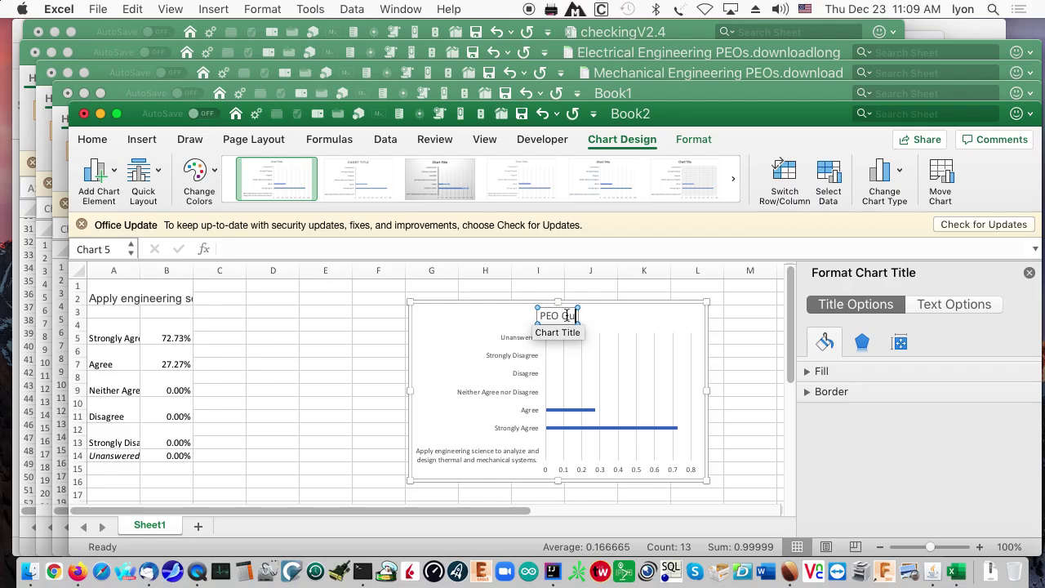
{"action": "type", "text": "estion 1"}
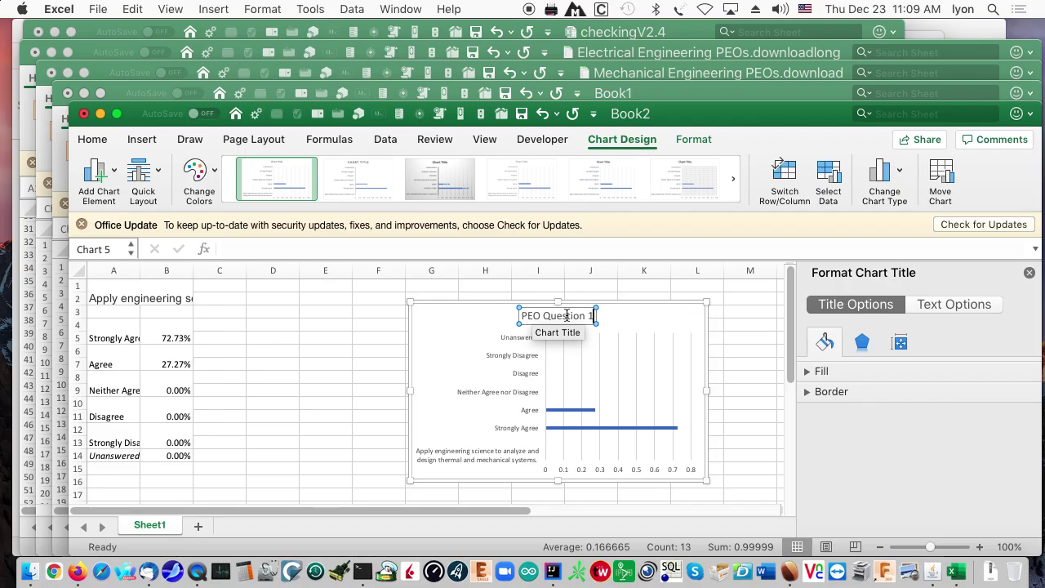
{"action": "type", "text": "."}
{"action": "type", "text": " Me"}
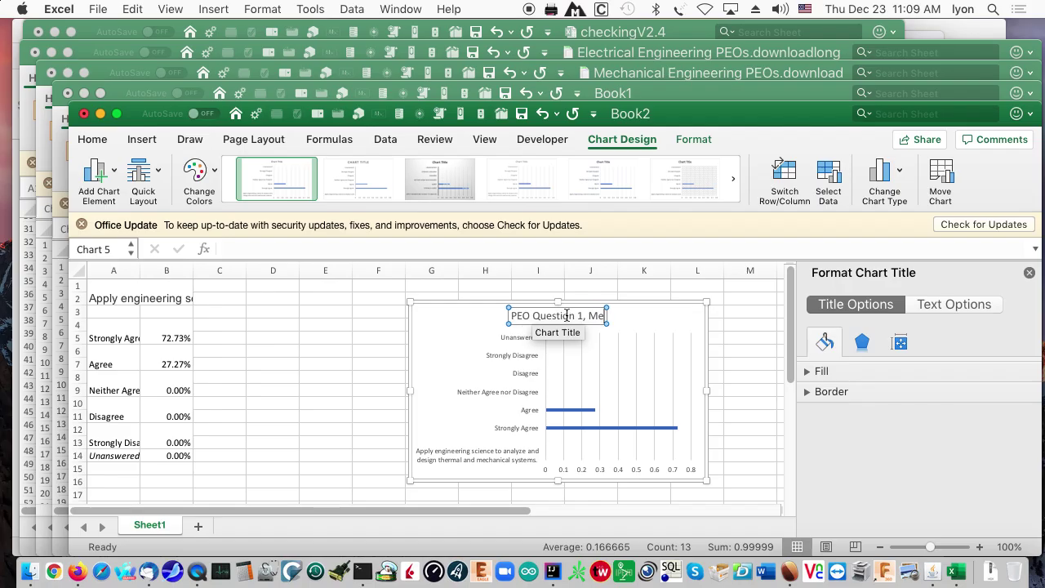
{"action": "type", "text": "ch."}
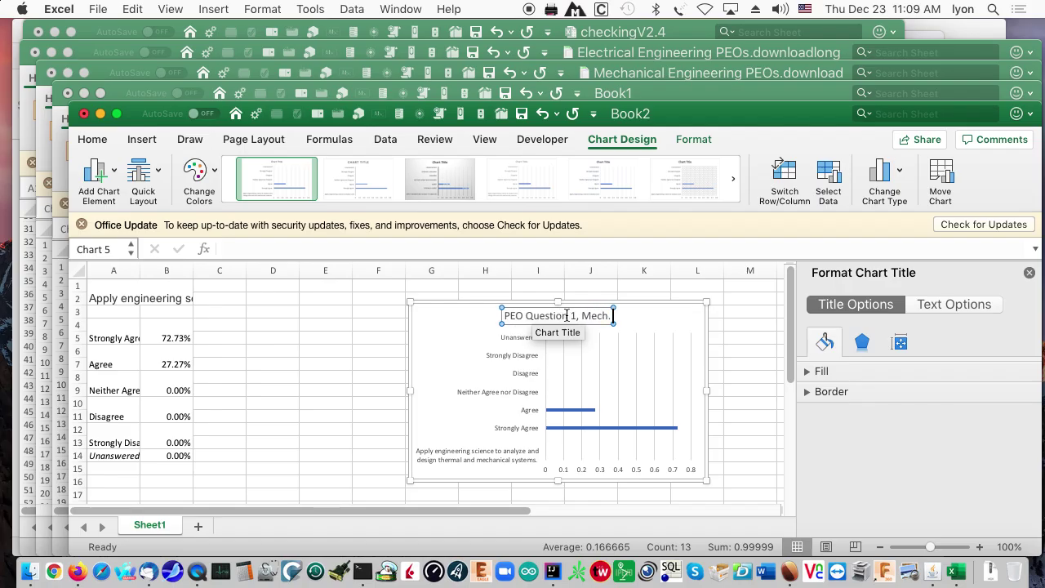
{"action": "type", "text": " Eng."}
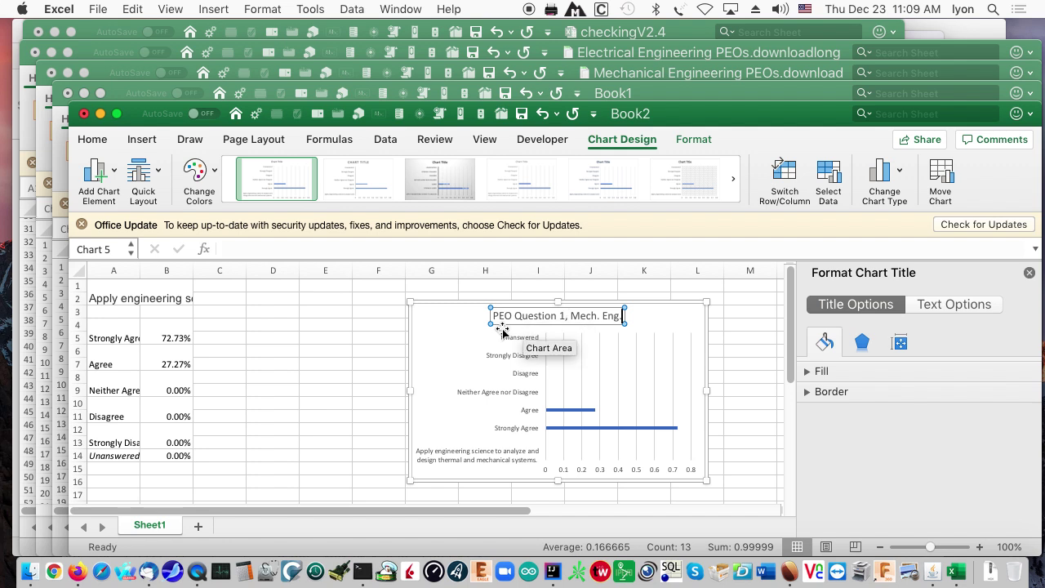
{"action": "left_click", "coordinate": [440, 348]}
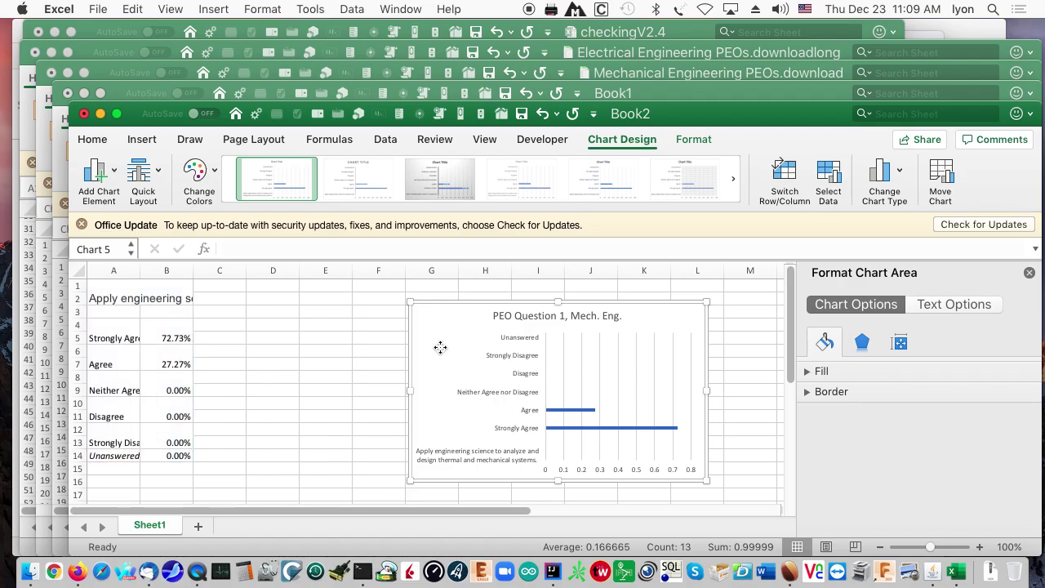
{"action": "left_click_drag", "start_coordinate": [440, 349], "coordinate": [225, 330]}
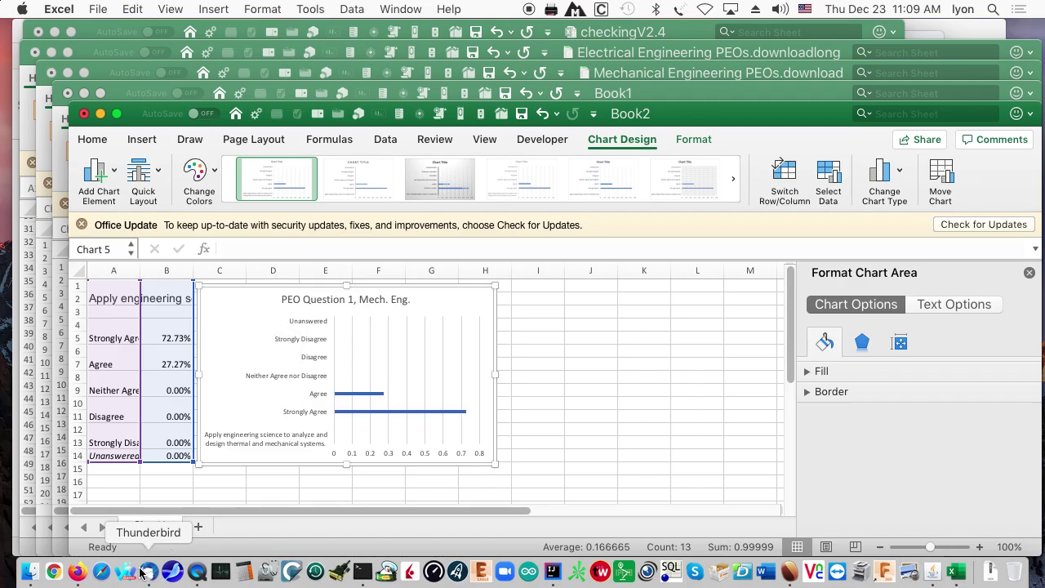
- Rename the worksheet as "PEO 1, ME"
{"action": "double_click", "coordinate": [162, 529]}
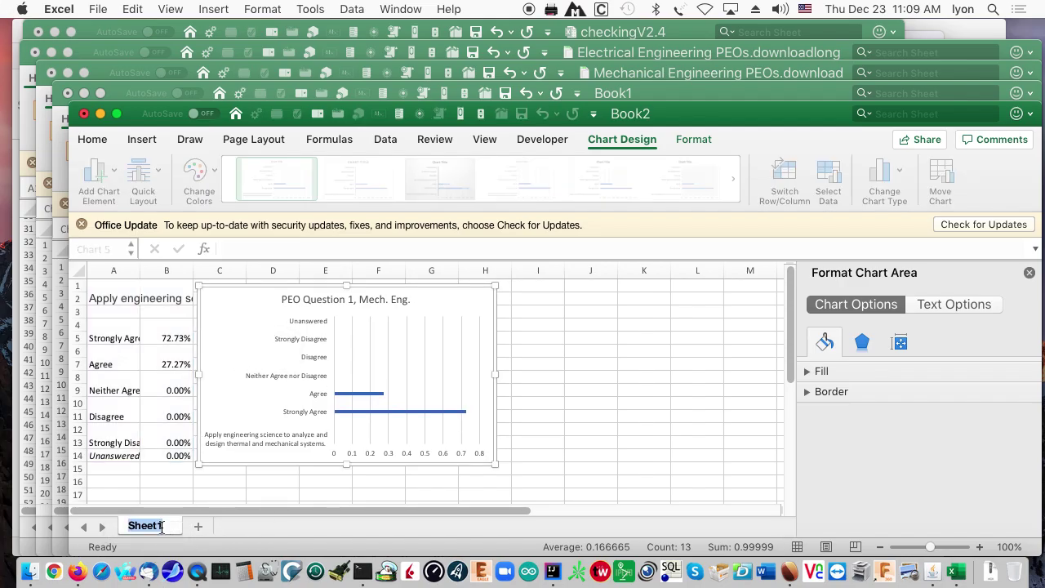
{"action": "type", "text": "PEO 1 M"}
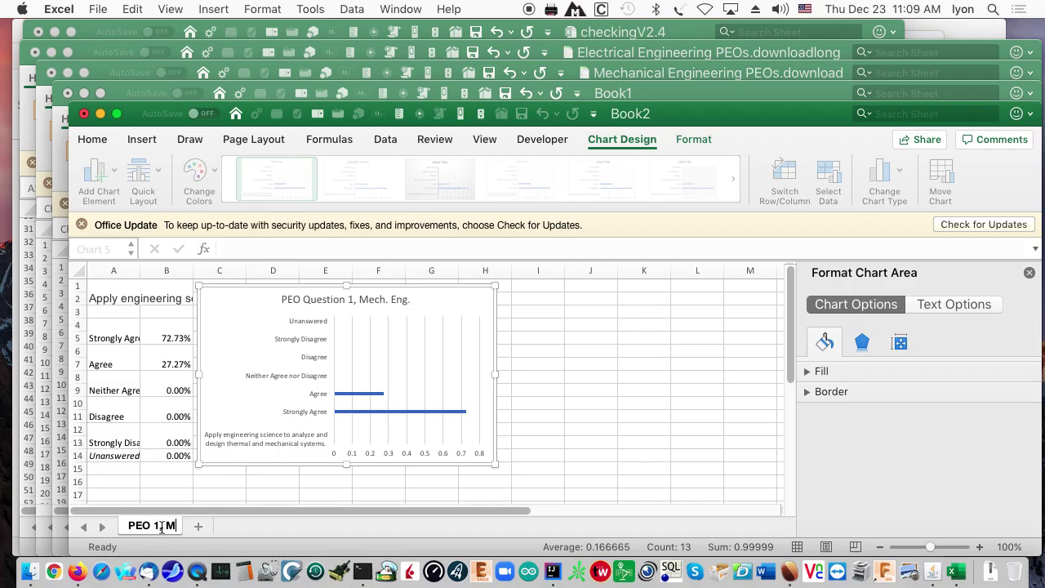
{"action": "type", "text": "E"}
{"action": "key", "text": "Return"}
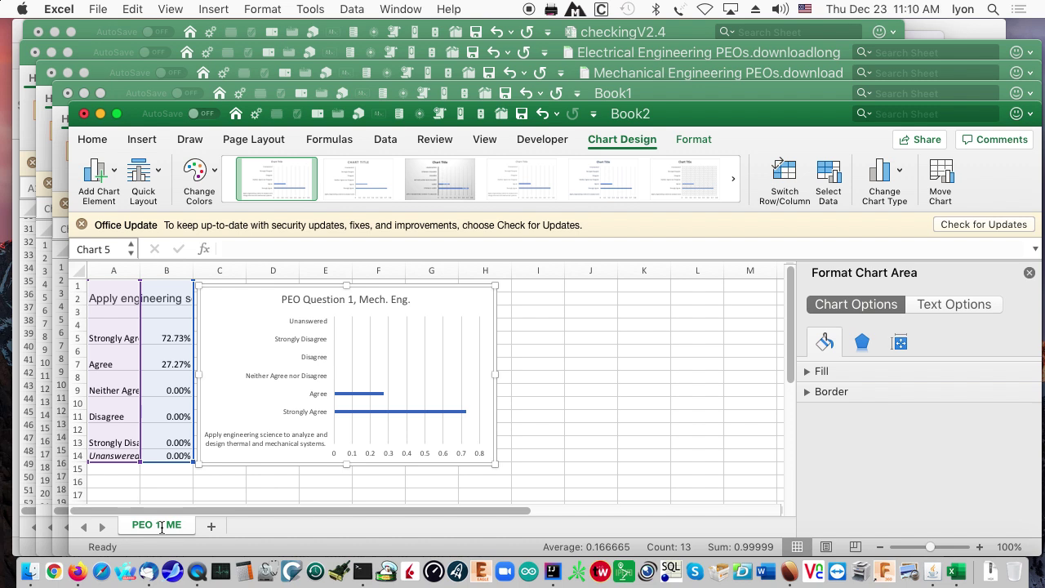
{"action": "left_click", "coordinate": [162, 526]}
{"action": "type", "text": ","}
- Insert a new worksheet and name it "PEO 2, ME"
{"action": "right_click", "coordinate": [180, 526]}
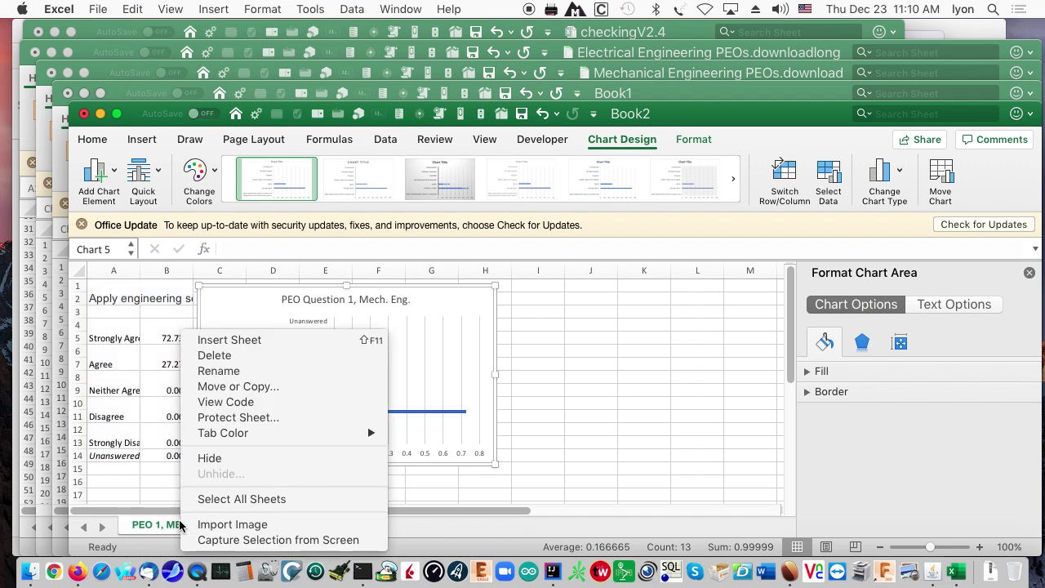
{"action": "left_click", "coordinate": [274, 340]}
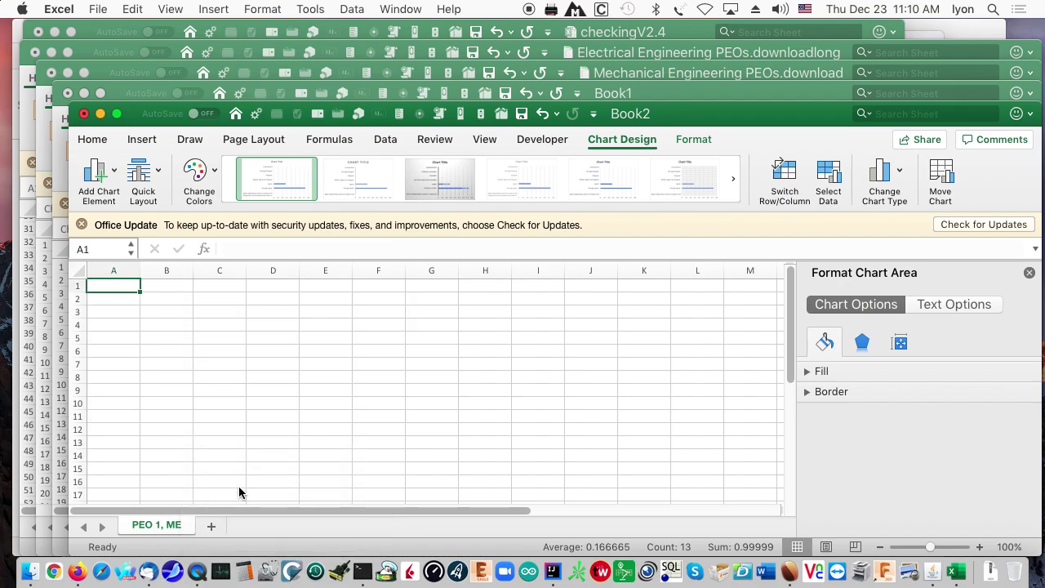
{"action": "double_click", "coordinate": [169, 525]}
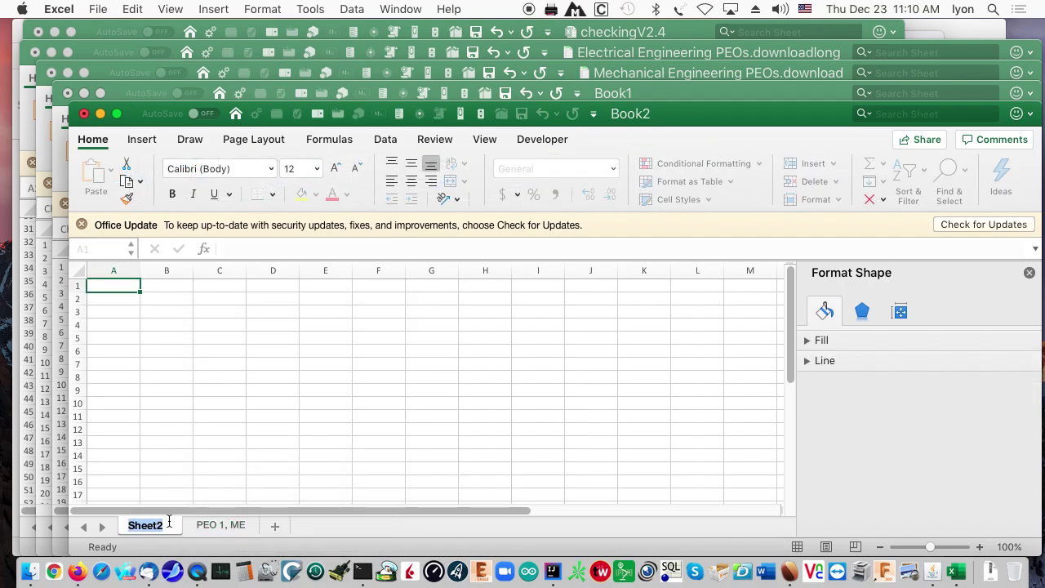
{"action": "type", "text": "PE"}
{"action": "type", "text": "O 1, ME"}
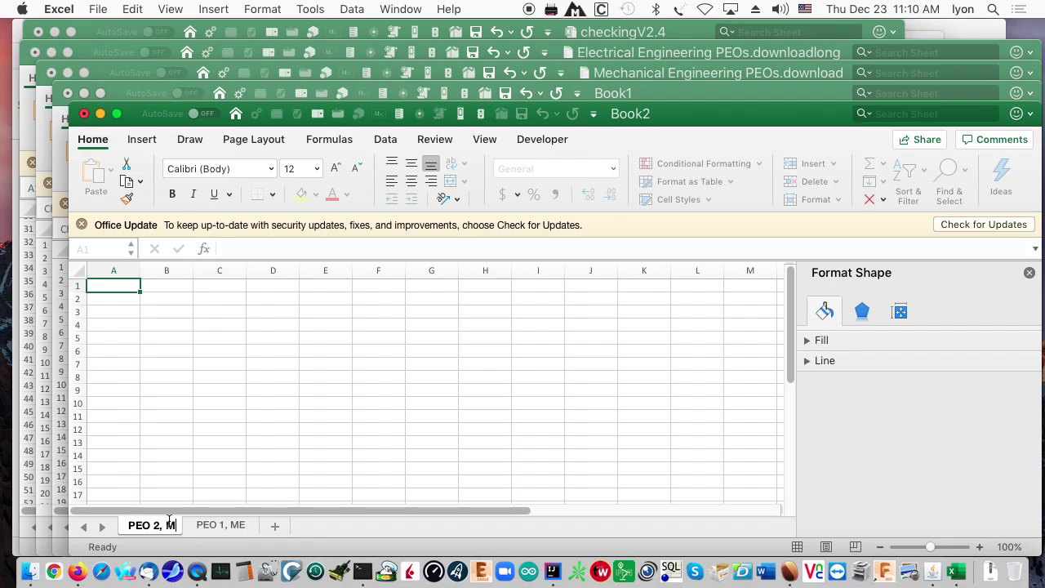
{"action": "key", "text": "Return"}
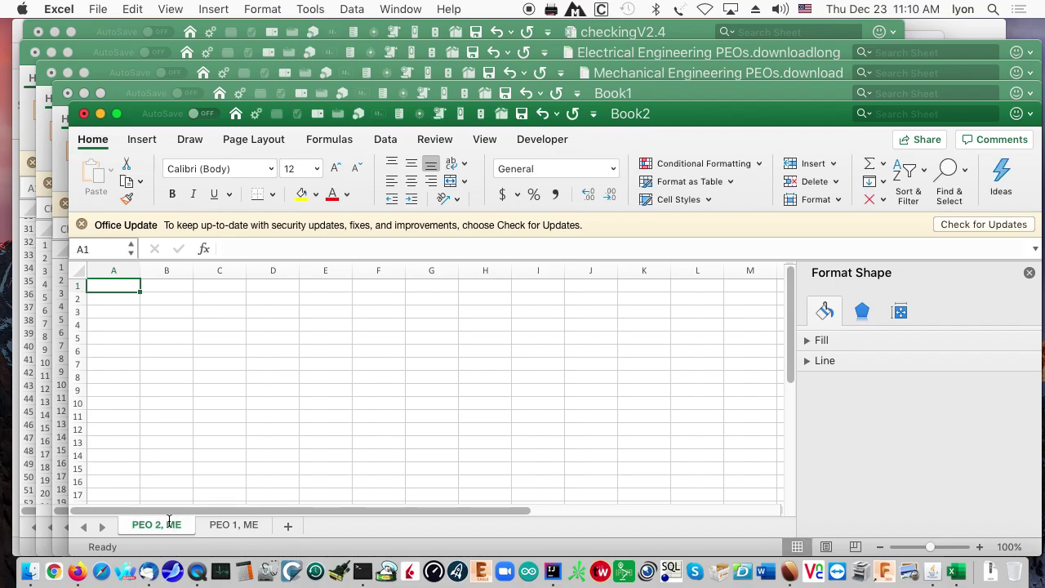
- Switch to the survey statistics in Firefox and copy Question 2's objective text with its full response table, from "Pursue engineering careers" through Unanswered
{"action": "left_click", "coordinate": [79, 571]}
{"action": "scroll", "coordinate": [378, 308], "scroll_direction": "down", "scroll_amount": 5}
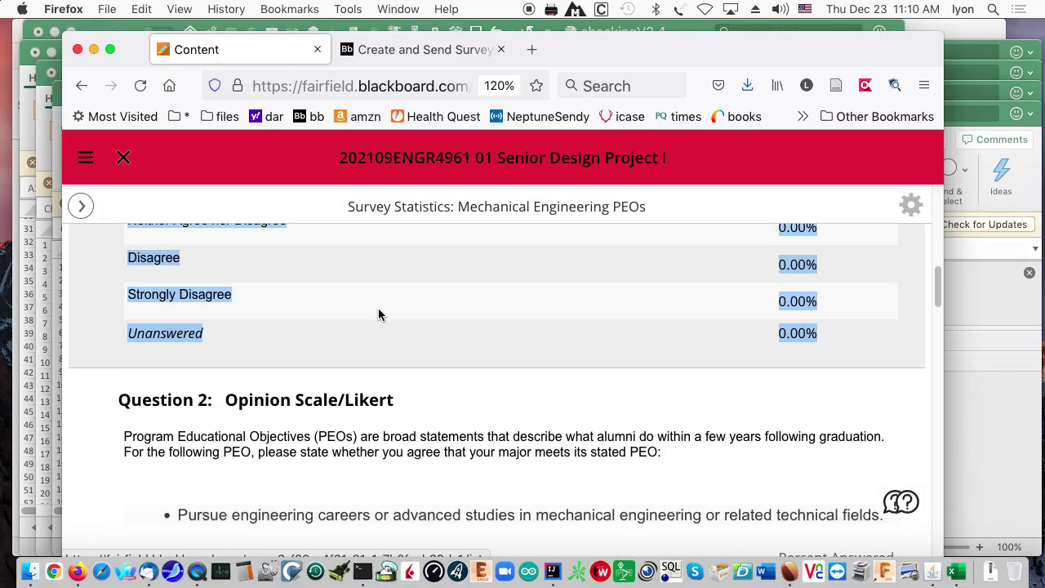
{"action": "scroll", "coordinate": [378, 308], "scroll_direction": "down", "scroll_amount": 4}
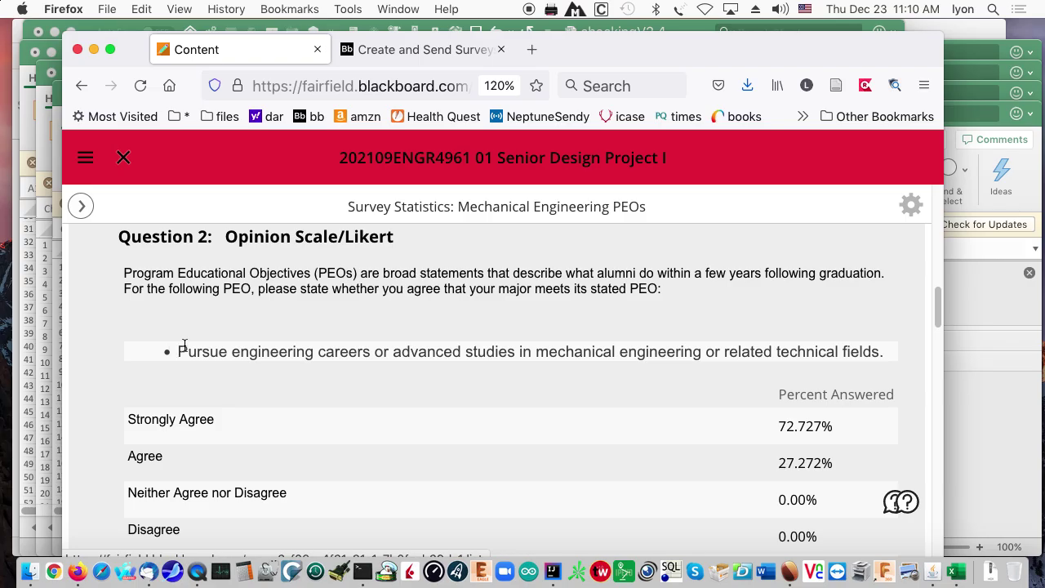
{"action": "scroll", "coordinate": [483, 384], "scroll_direction": "down", "scroll_amount": 5}
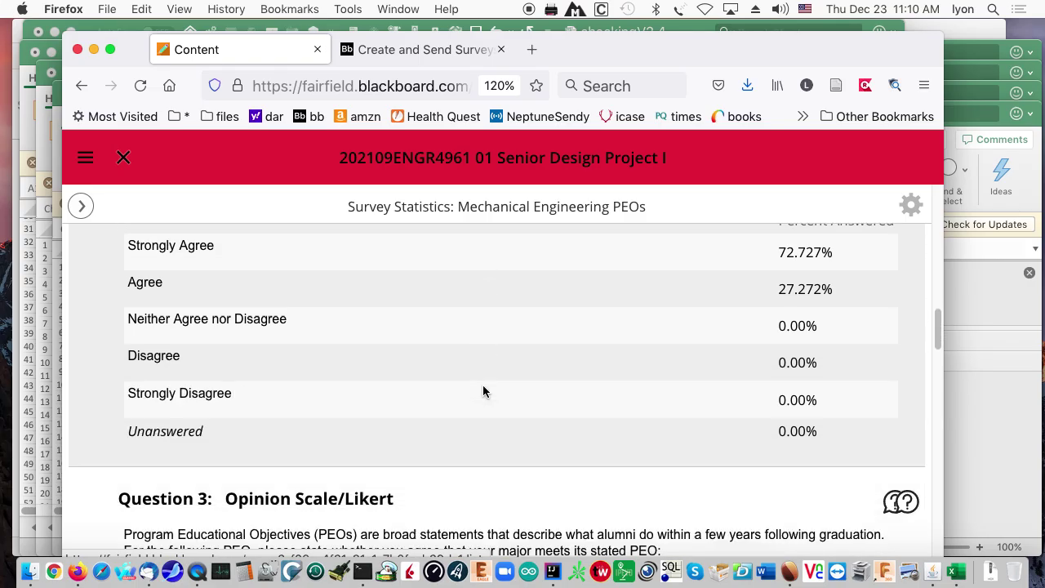
{"action": "left_click_drag", "start_coordinate": [874, 391], "coordinate": [715, 286]}
{"action": "scroll", "coordinate": [716, 286], "scroll_direction": "up", "scroll_amount": 5}
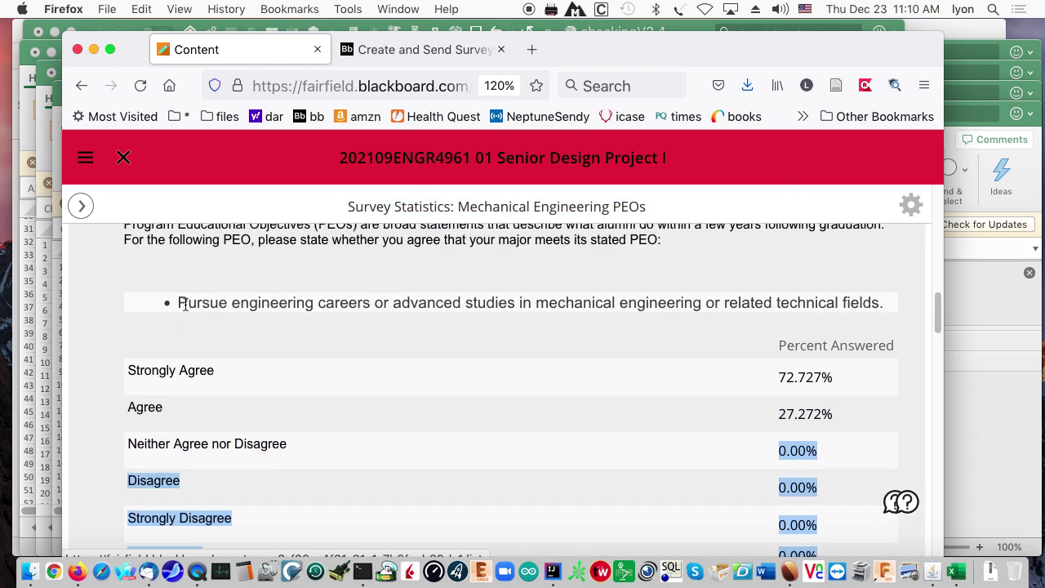
{"action": "left_click", "coordinate": [180, 302], "text": "shift"}
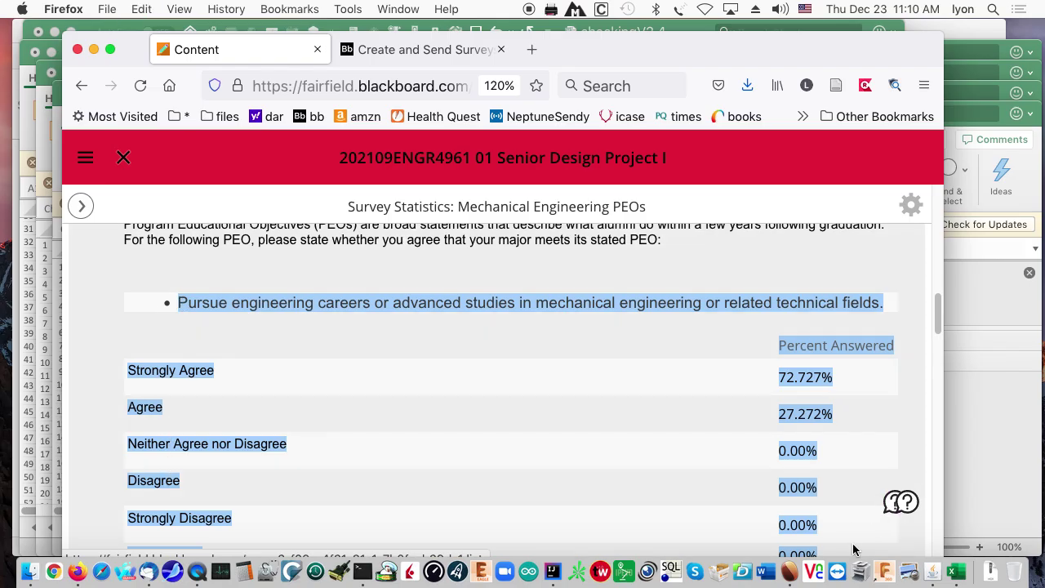
- Paste the copied Question 2 statistics at A1 of Excel's "PEO 2, ME" sheet and clear the "Percent Answered" heading in B3
{"action": "left_click", "coordinate": [960, 573]}
{"action": "type", "text": "Pursue engineering careers or advanced studies in mechanical engineering or related technical fields. \tPercent Answered  Strongly Agree\t72.73%  Agree\t27.27%  Neither Agree nor Disagree\t0.00%  Disagree\t0.00%  Strongly Disagree\t0.00% Unanswered\t0.00%"}
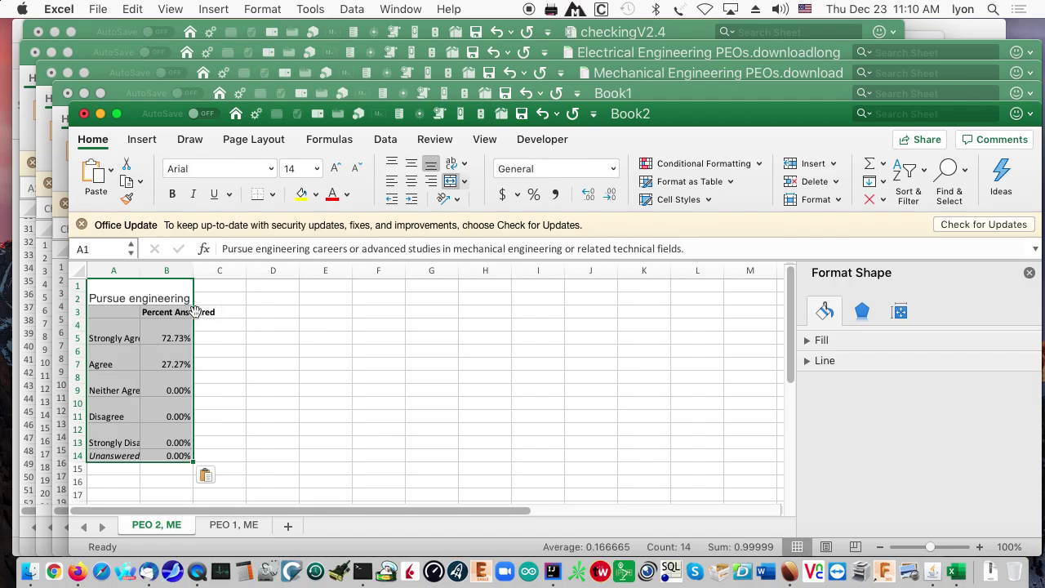
{"action": "left_click", "coordinate": [184, 310]}
{"action": "key", "text": "BackSpace"}
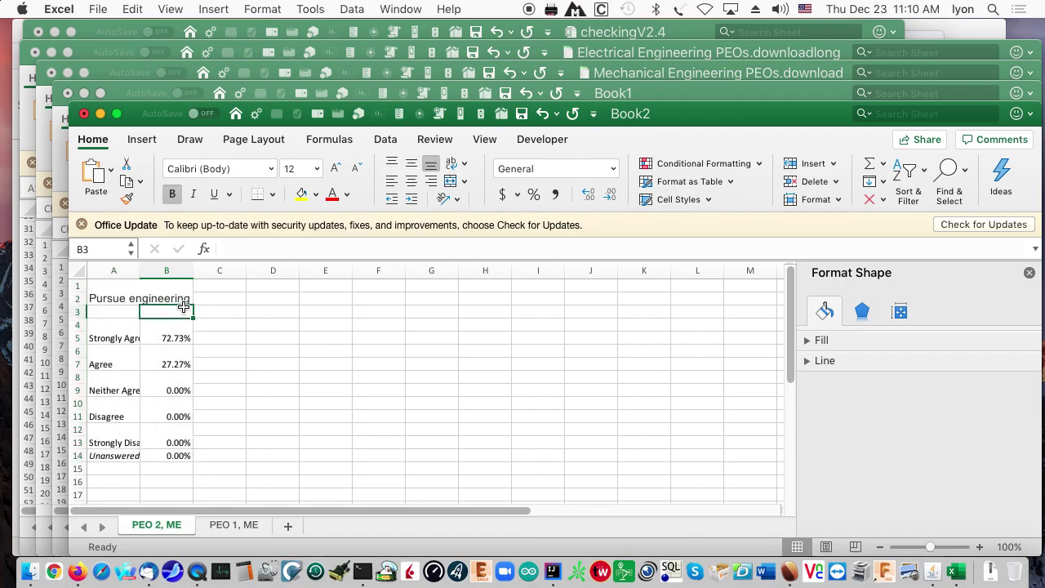
- Insert a bar chart of A1:B14, including the question text with the response percentages
{"action": "left_click", "coordinate": [148, 326]}
{"action": "left_click_drag", "start_coordinate": [116, 303], "coordinate": [176, 441]}
{"action": "left_click_drag", "start_coordinate": [176, 455], "coordinate": [175, 454]}
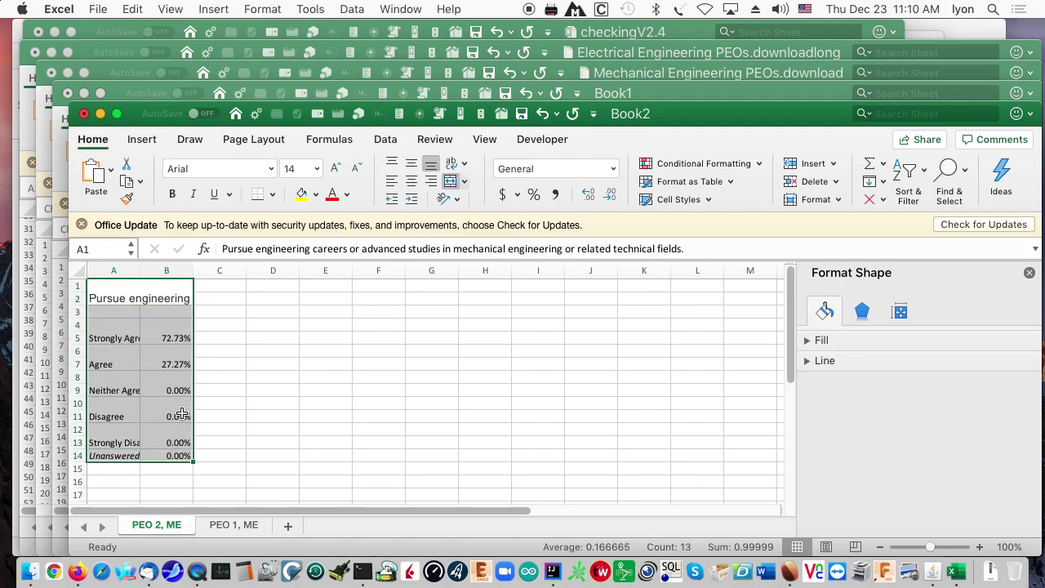
{"action": "left_click", "coordinate": [219, 8]}
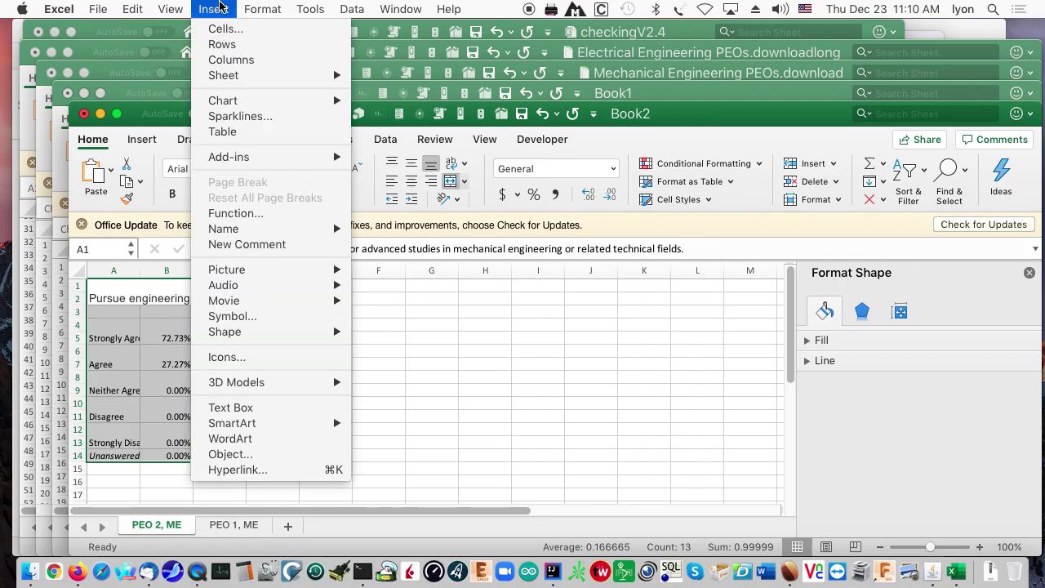
{"action": "mouse_move", "coordinate": [275, 101]}
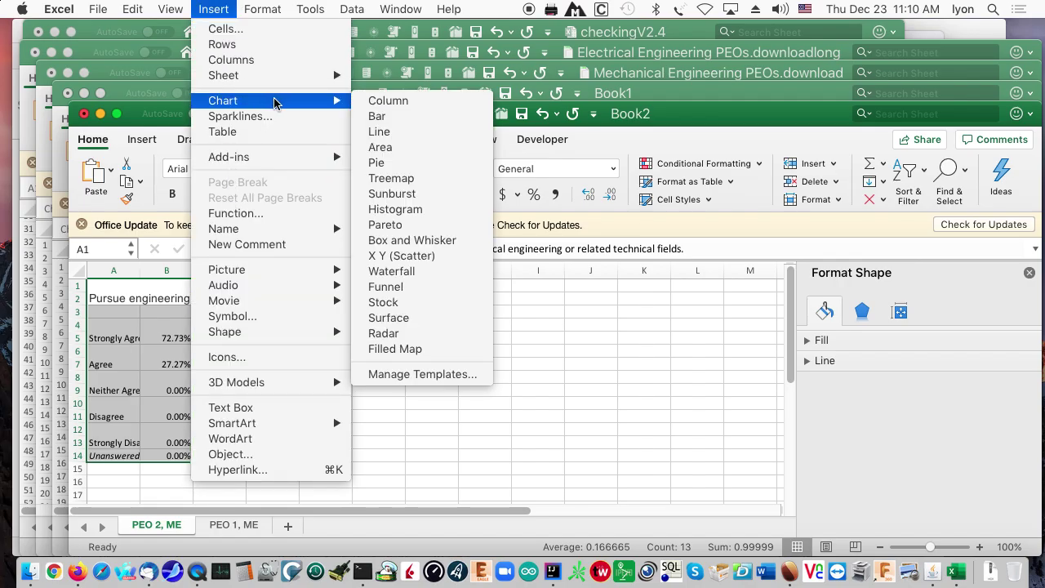
{"action": "left_click", "coordinate": [392, 116]}
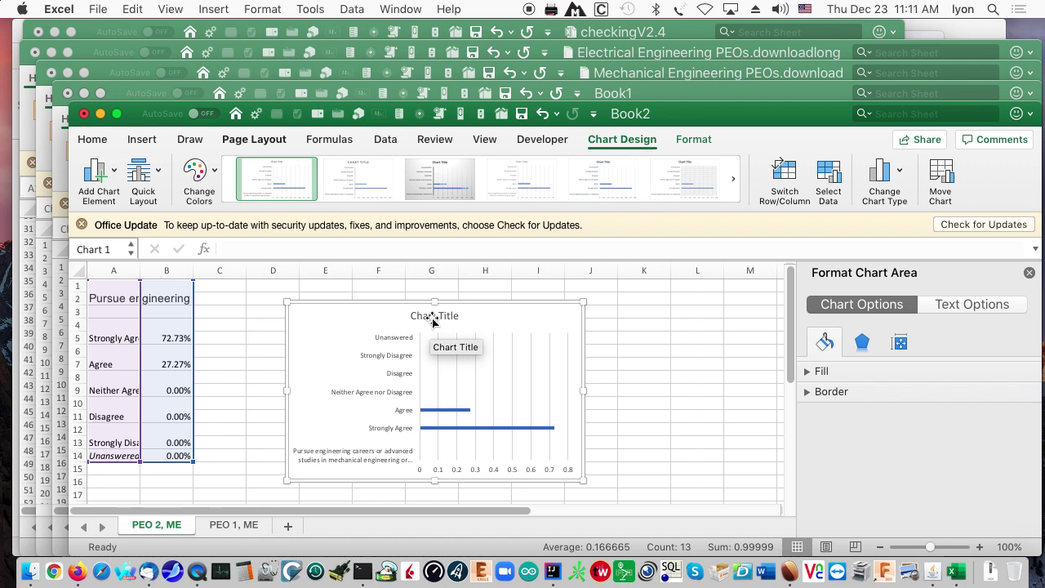
- Replace the placeholder chart title with "PEO 2, ME", keeping it on a single line
{"action": "left_click", "coordinate": [433, 319]}
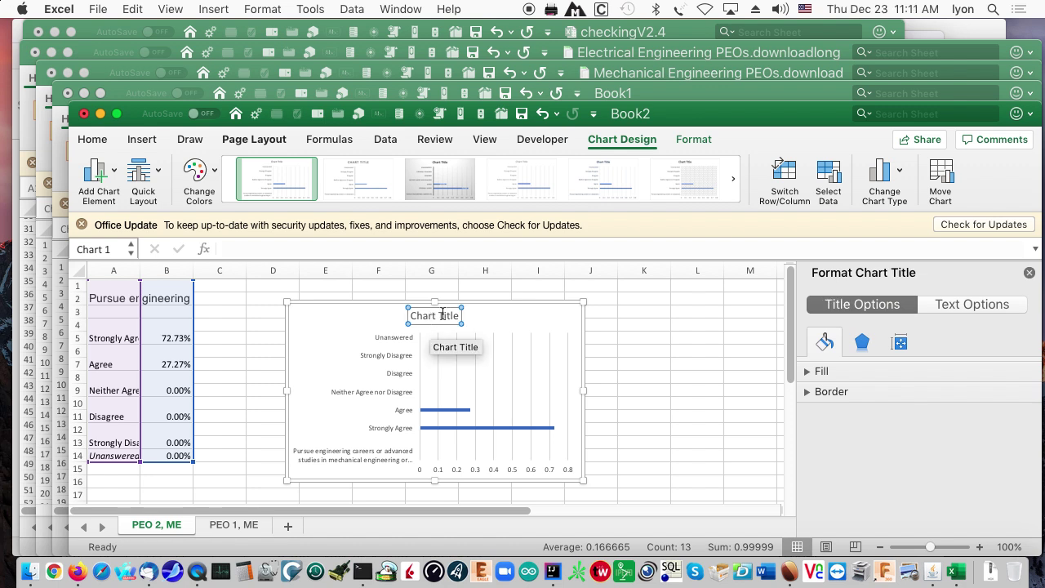
{"action": "double_click", "coordinate": [448, 315]}
{"action": "key", "text": "BackSpace"}
{"action": "key", "text": "BackSpace"}
{"action": "key", "text": "BackSpace"}
{"action": "key", "text": "BackSpace"}
{"action": "key", "text": "BackSpace"}
{"action": "key", "text": "BackSpace"}
{"action": "key", "text": "BackSpace"}
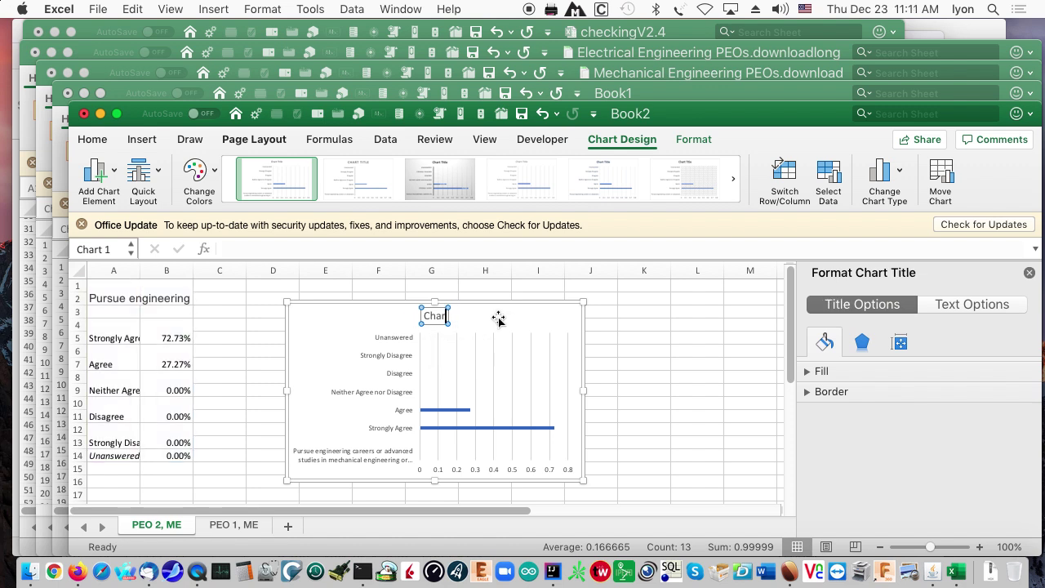
{"action": "type", "text": "P"}
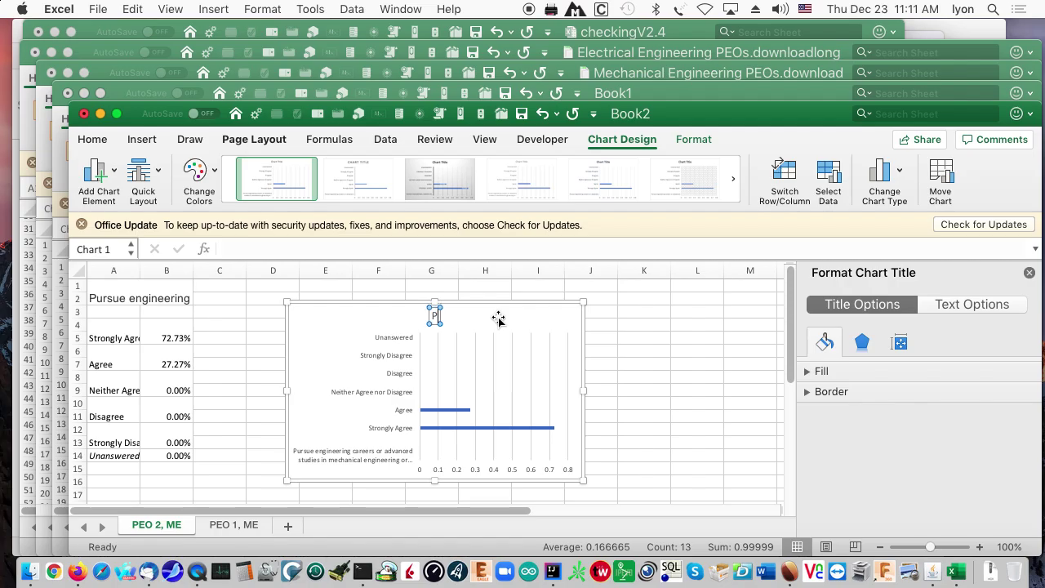
{"action": "type", "text": "EO 2, ME"}
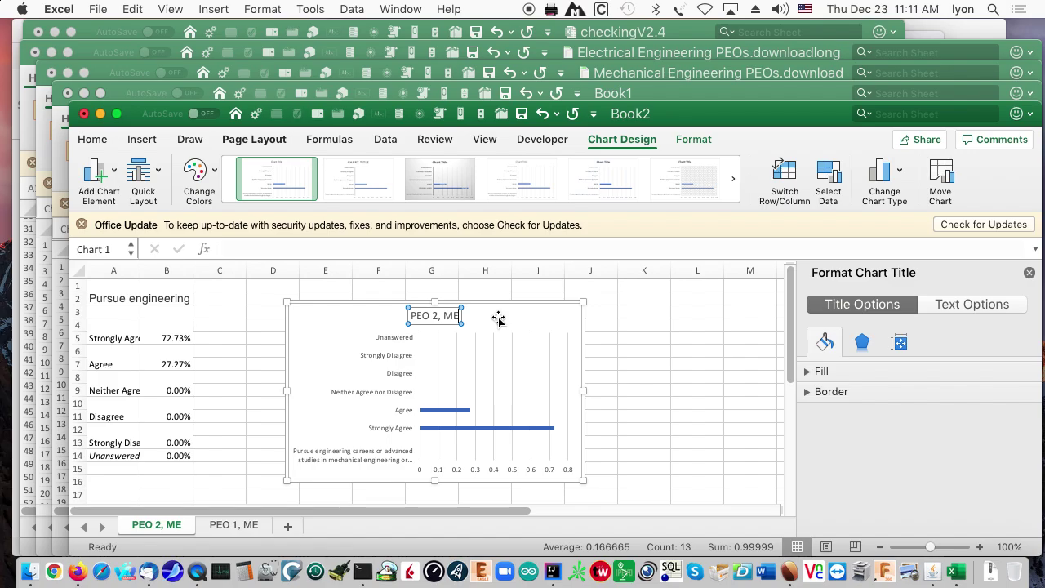
{"action": "key", "text": "Return"}
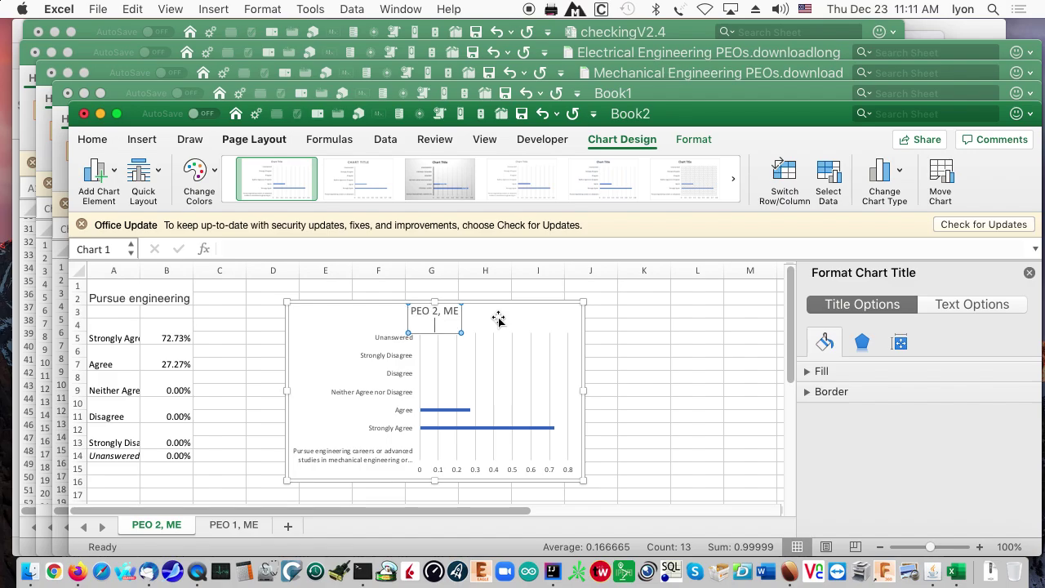
{"action": "key", "text": "BackSpace"}
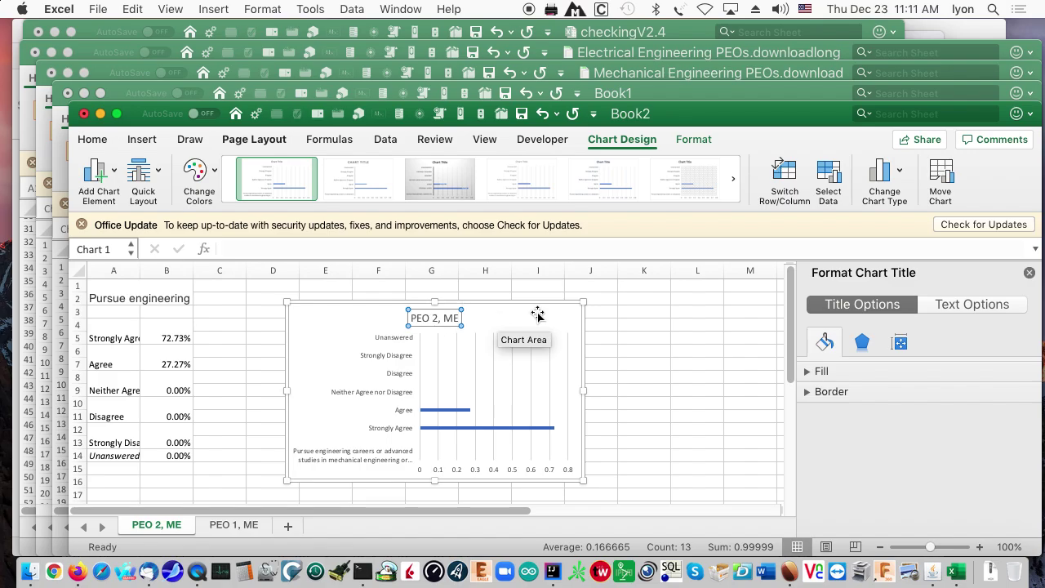
{"action": "left_click", "coordinate": [324, 384]}
{"action": "left_click", "coordinate": [325, 384]}
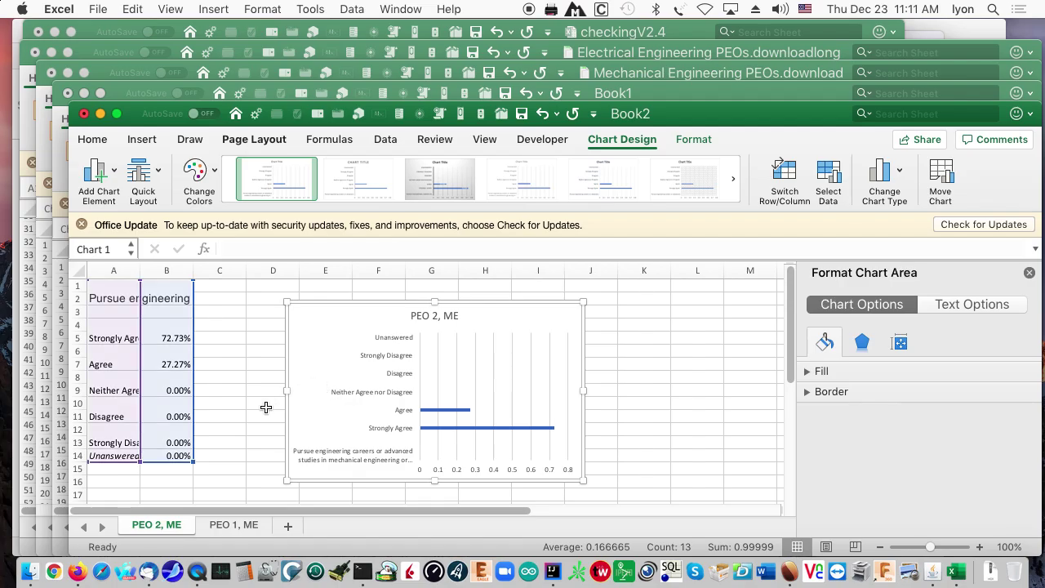